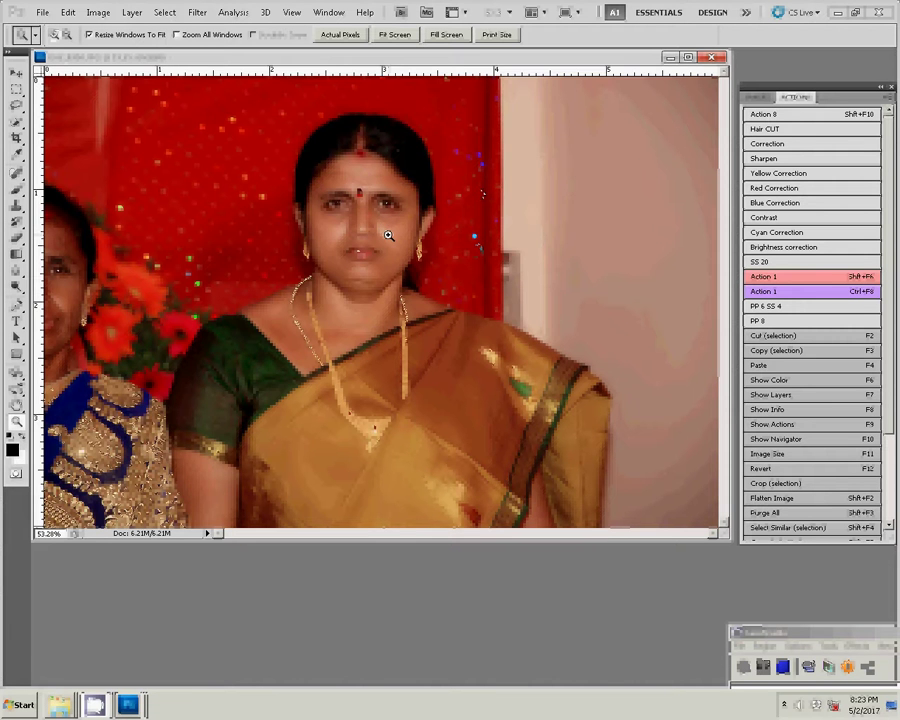
- Zoom from 33% to 200% on the woman's face in the portrait photo
left_click(388, 235)
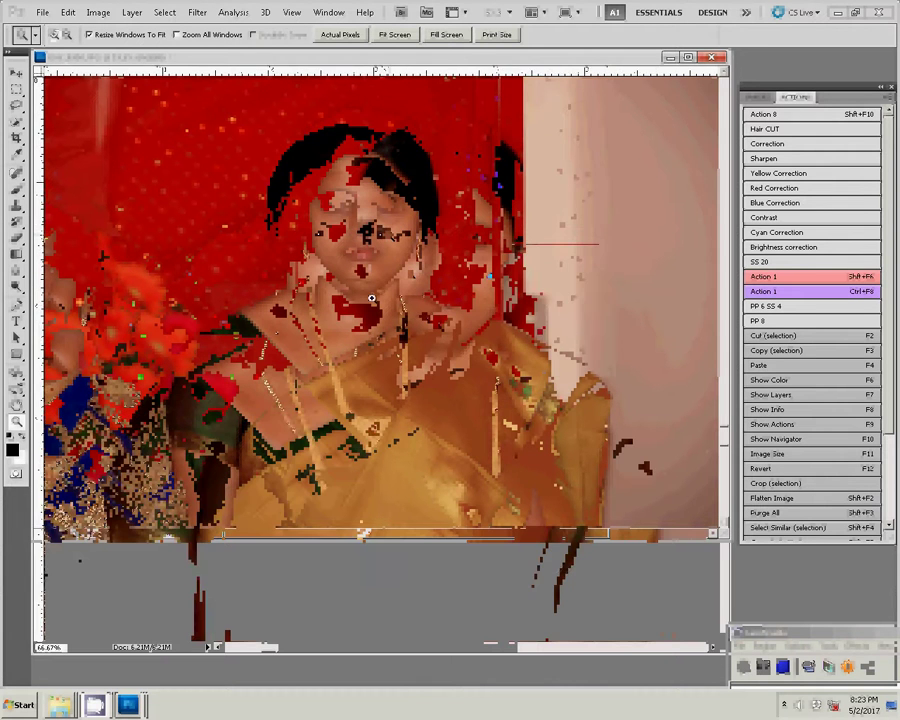
left_click(371, 298)
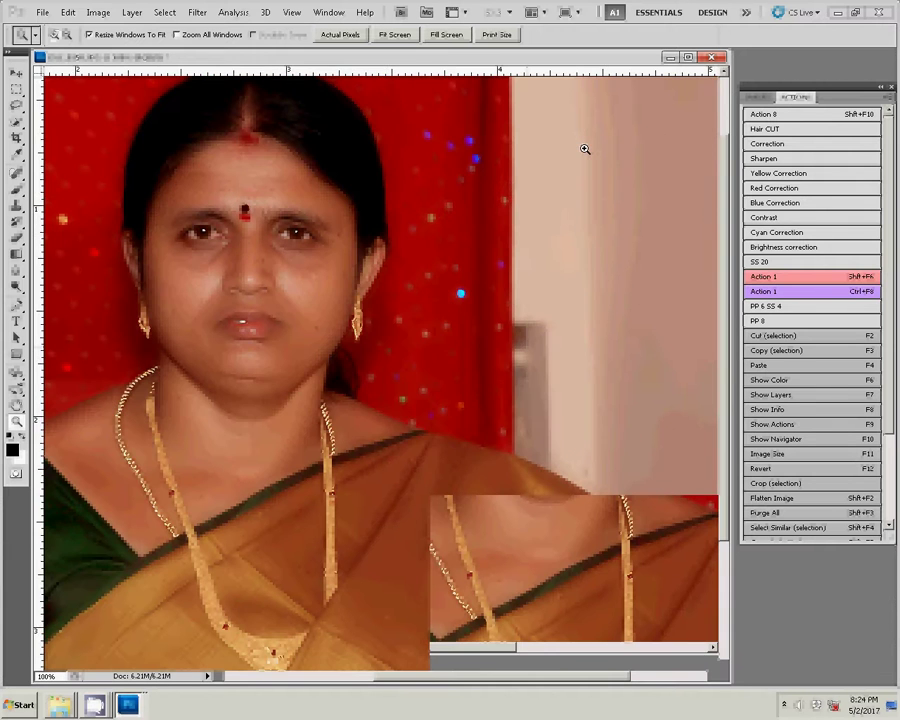
left_click(585, 149)
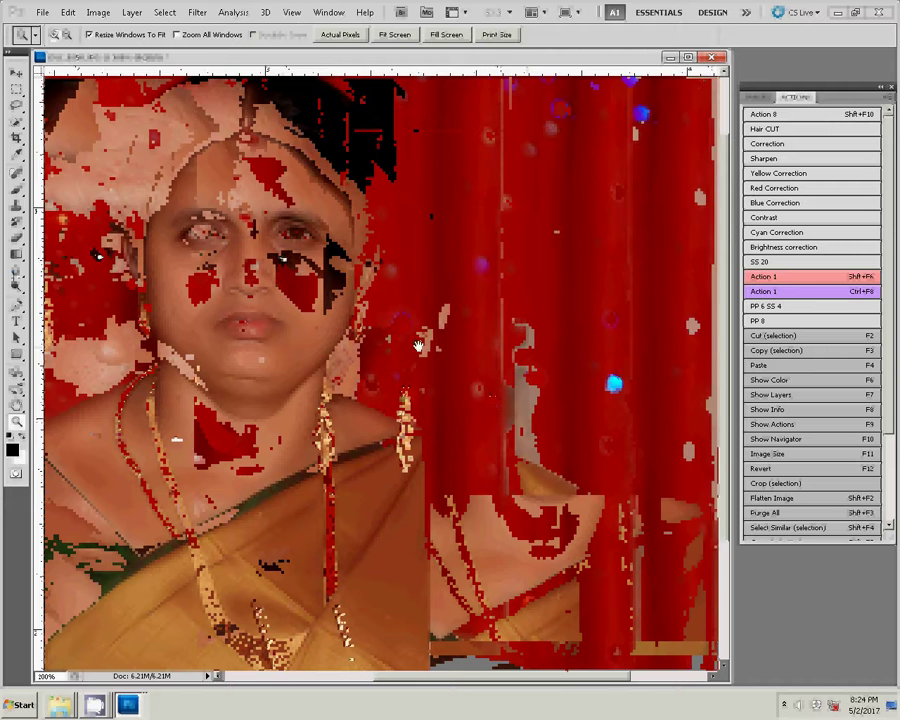
- Soften the facial skin with an enlarged Blur brush at 100% strength
left_click(16, 270)
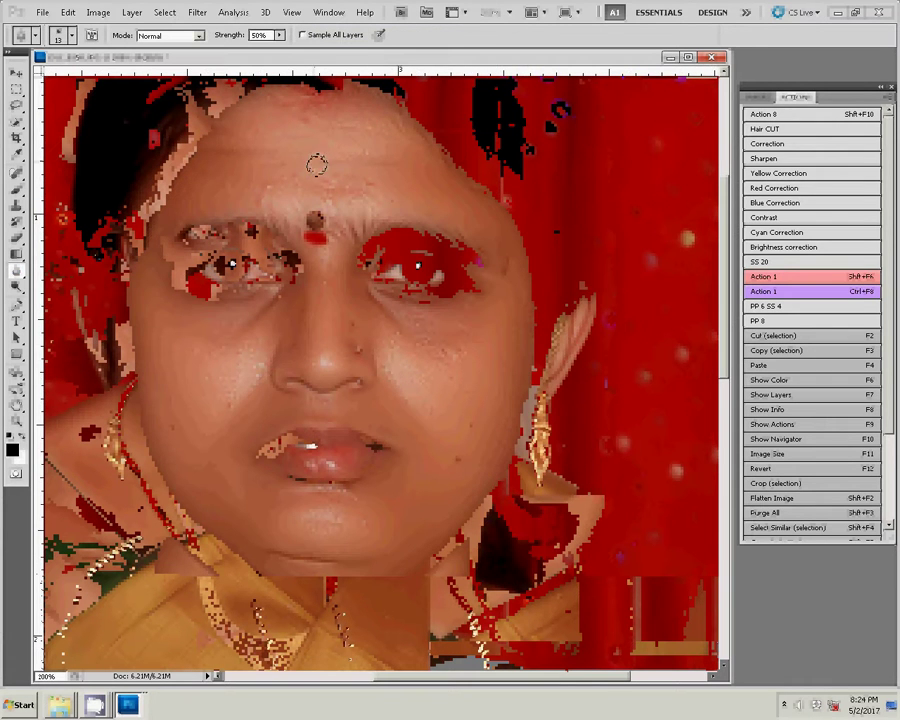
key("bracketright")
key("bracketright")
key("bracketright")
key("bracketright")
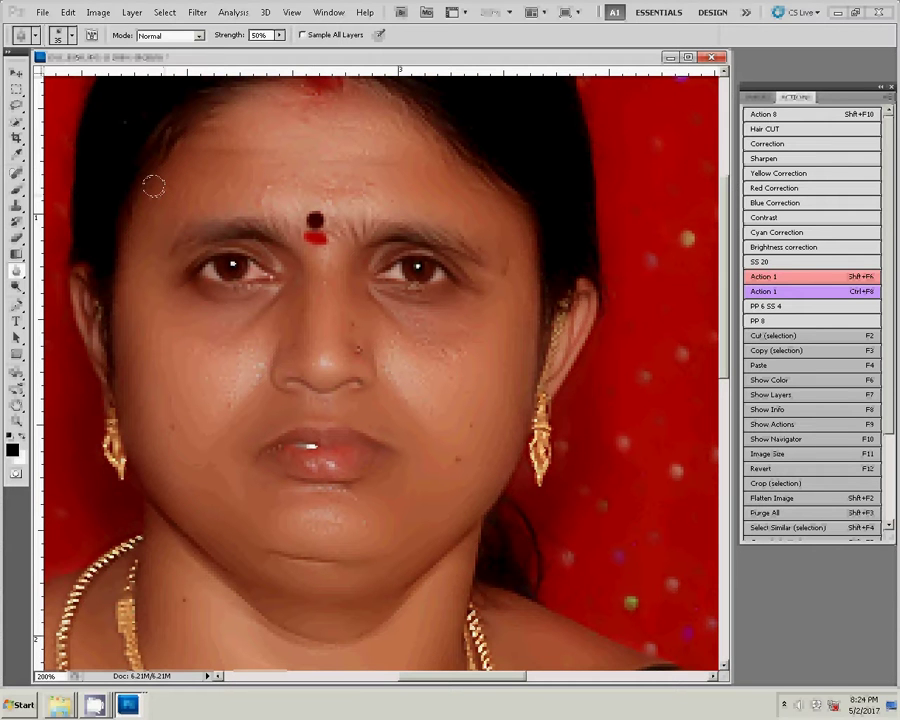
left_click(280, 35)
left_click_drag(280, 50, 320, 50)
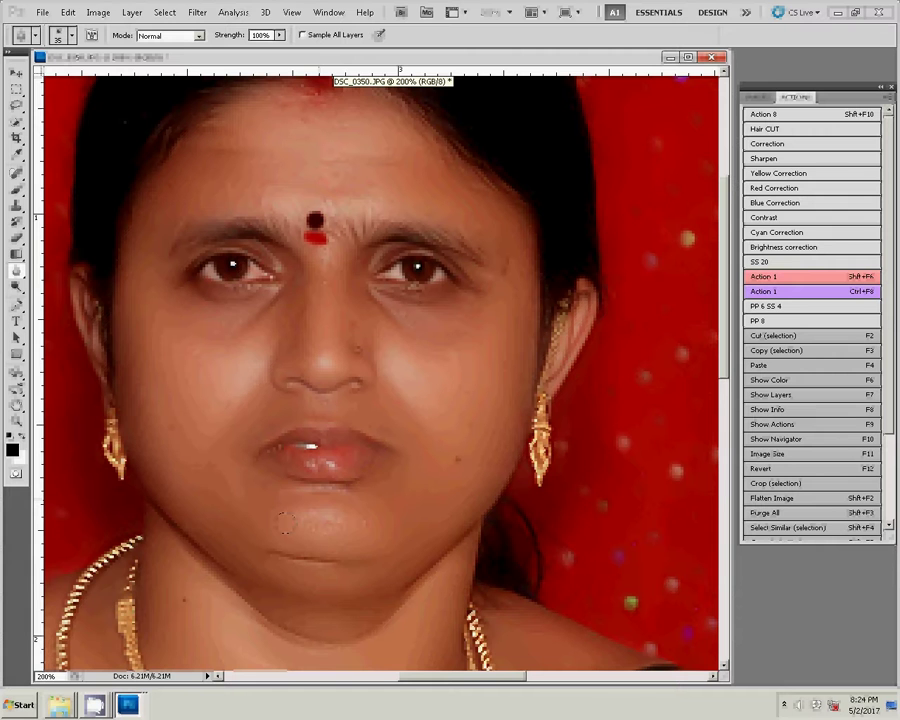
- Heal the blemishes on the cheek, eye area and nose with the Spot Healing Brush
left_click(16, 170)
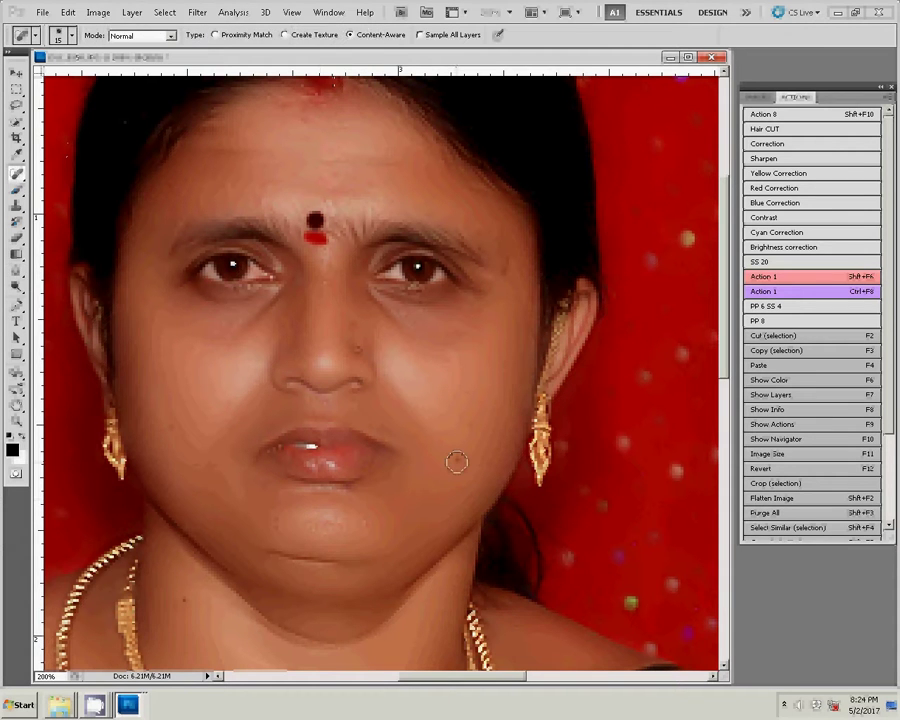
left_click_drag(466, 414, 466, 428)
left_click(353, 325)
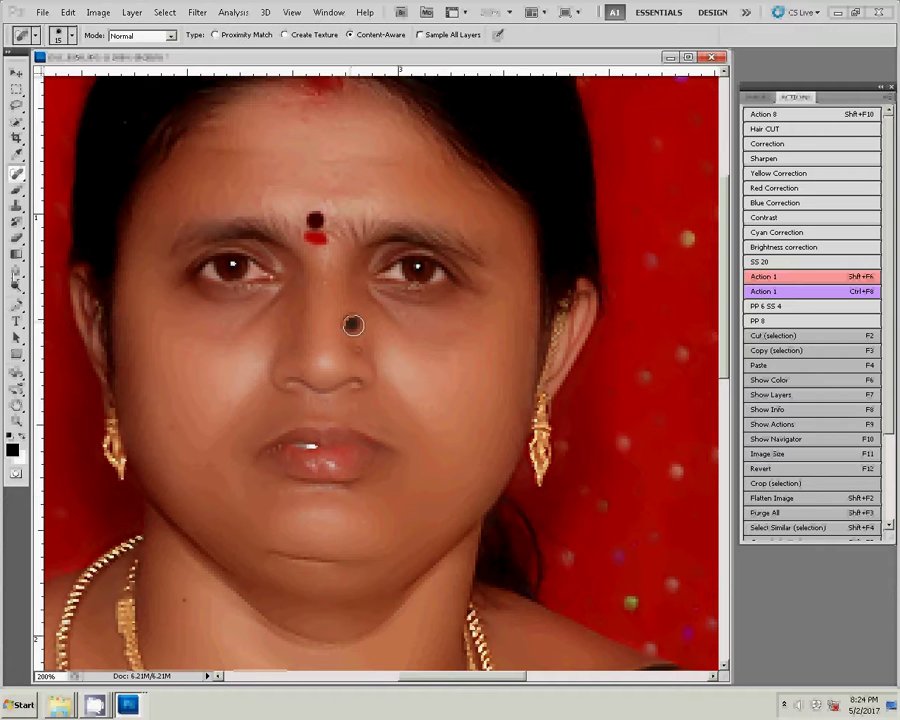
key("r")
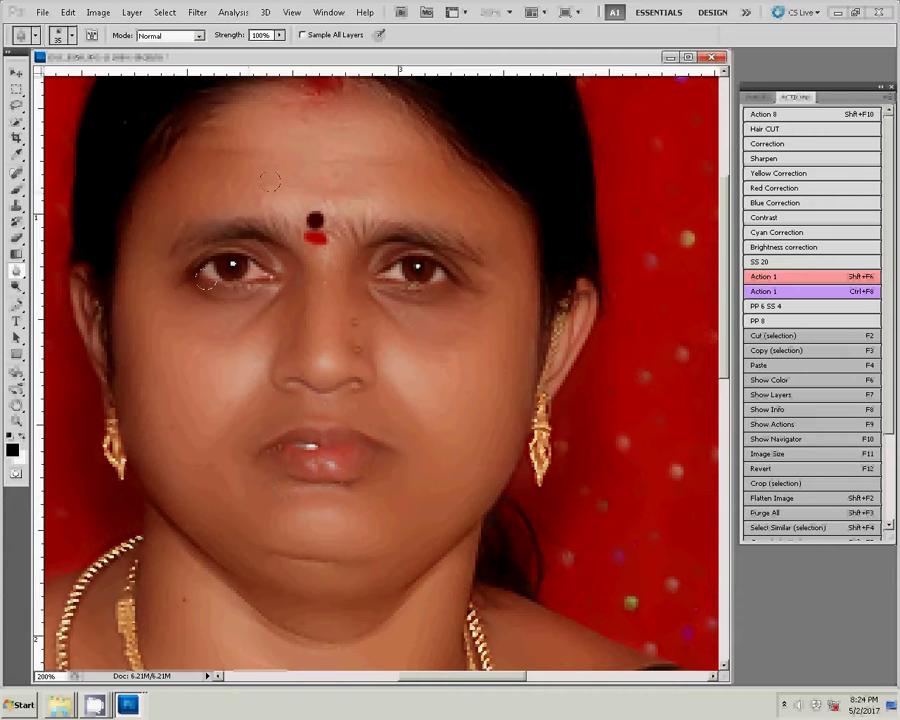
- Fit the whole portrait photo on screen
key("z")
right_click(276, 338)
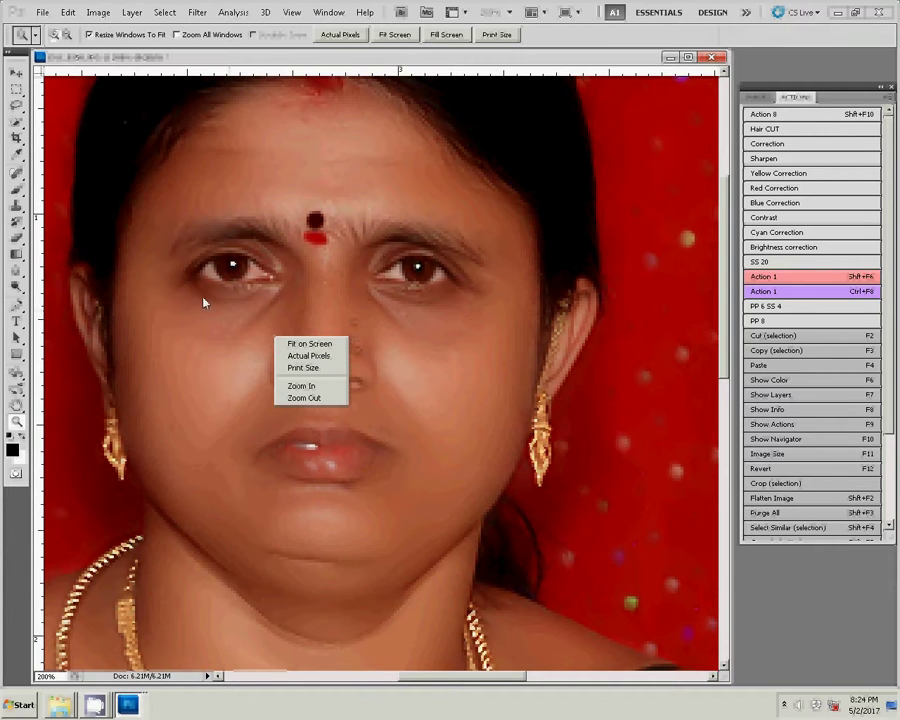
key("Escape")
key("j")
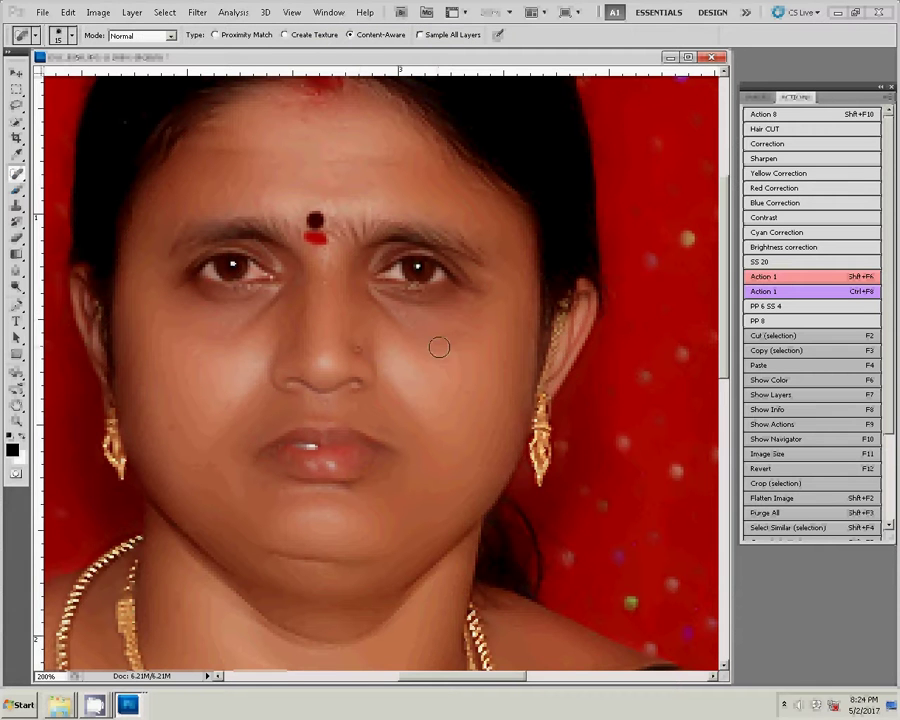
key("z")
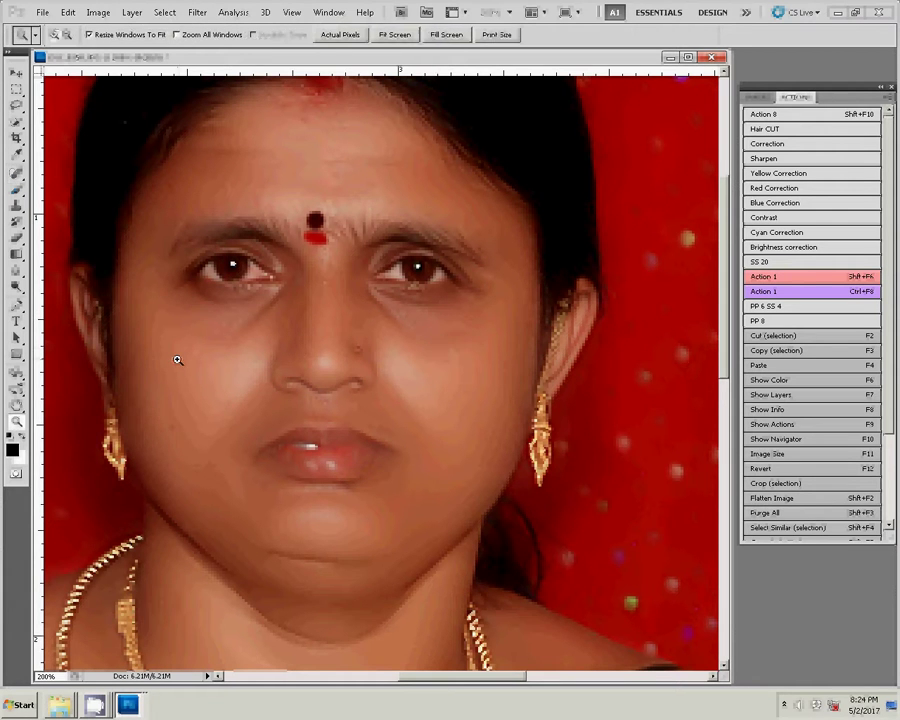
right_click(177, 361)
left_click(205, 375)
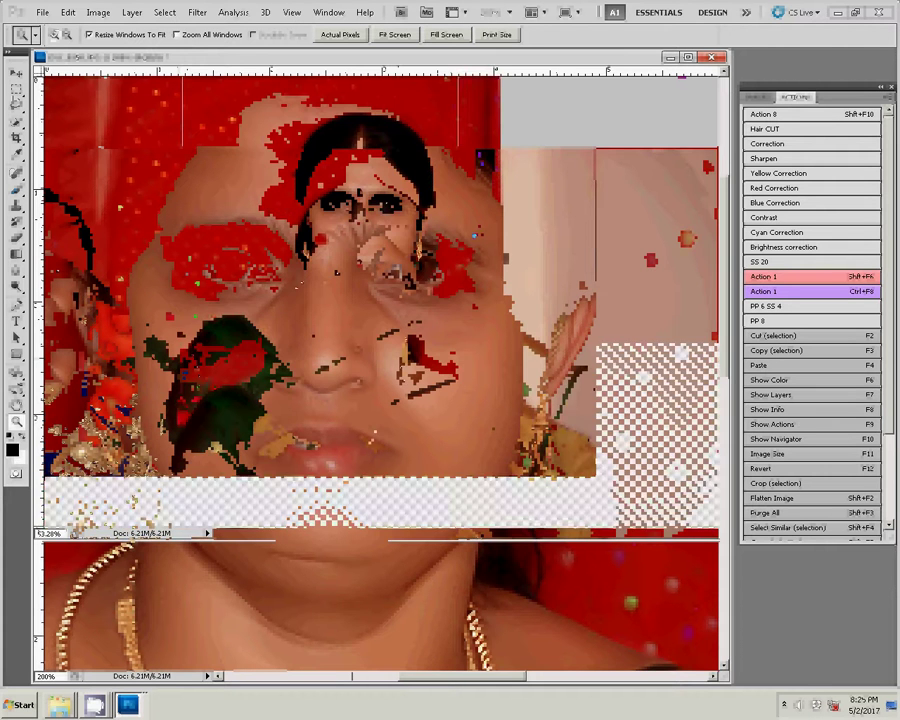
- Draw an elliptical selection around the woman's head and upper body
left_click(16, 91)
left_click_drag(16, 91, 95, 102)
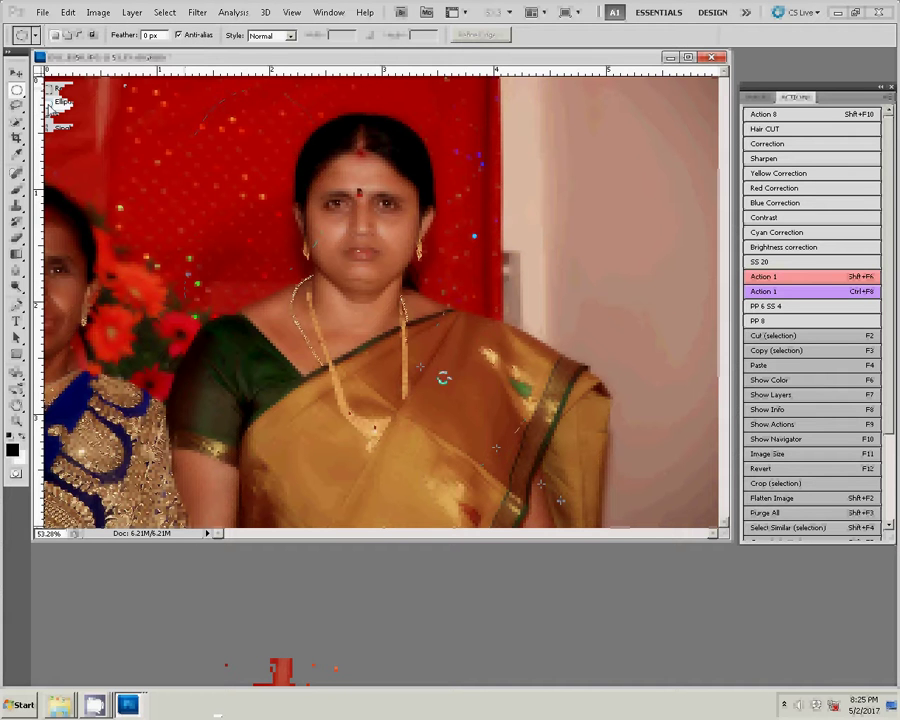
mouse_move(186, 86)
left_mouse_down()
mouse_move(555, 464)
mouse_move(560, 500)
left_mouse_up()
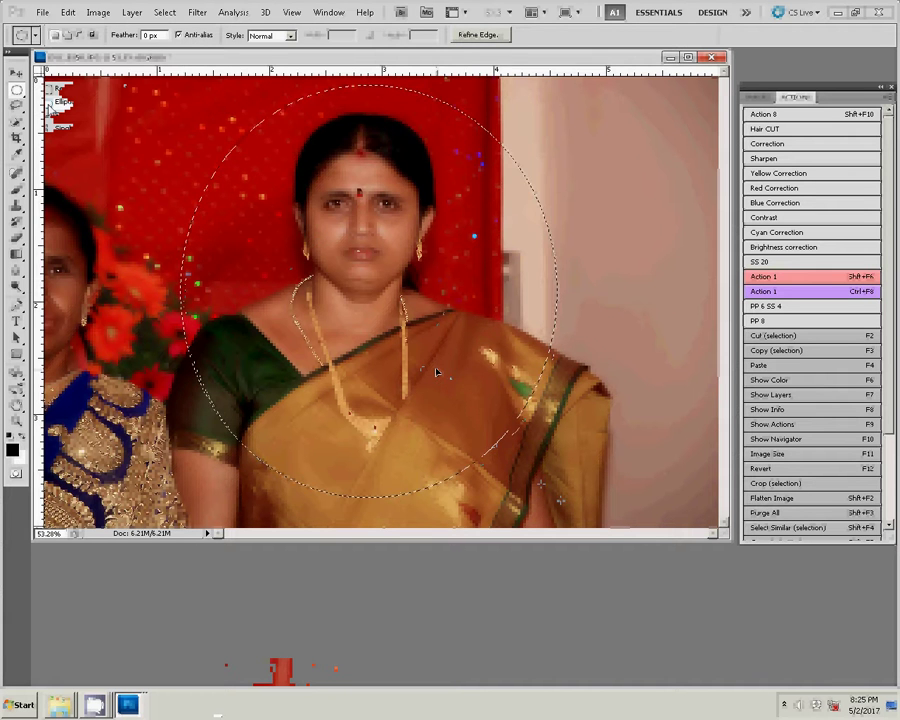
- Feather the selection by 12 pixels, then close the portrait document
right_click(412, 325)
left_click(430, 352)
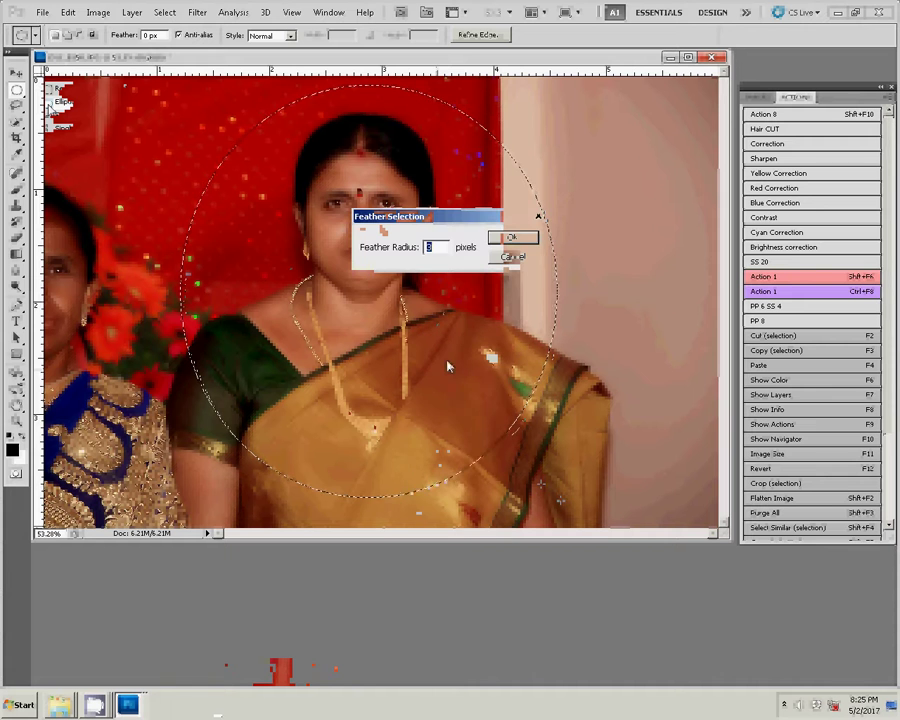
type("1")
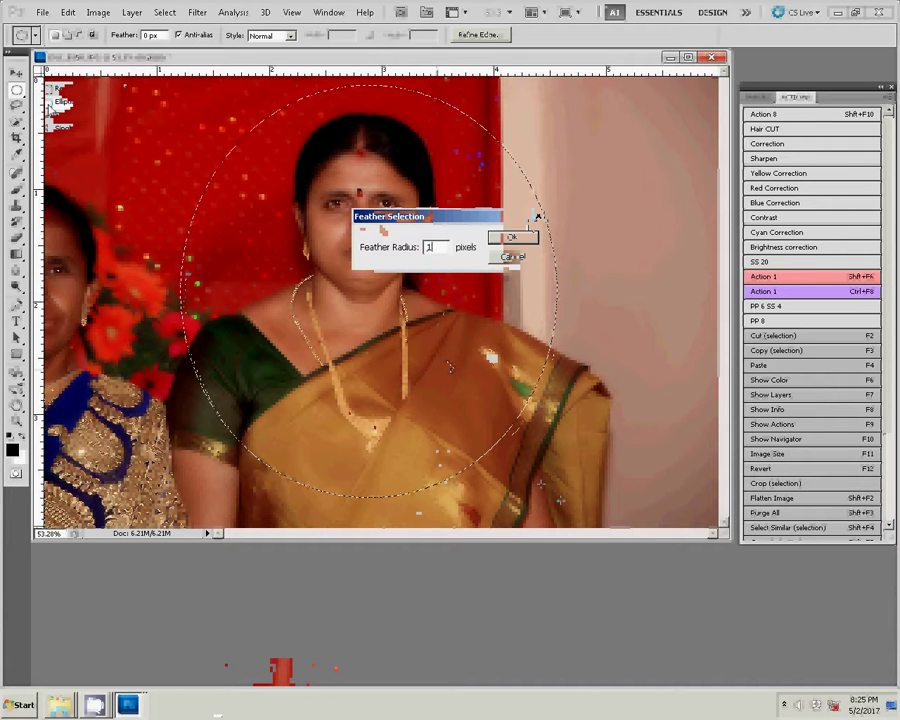
type("2")
key("Return")
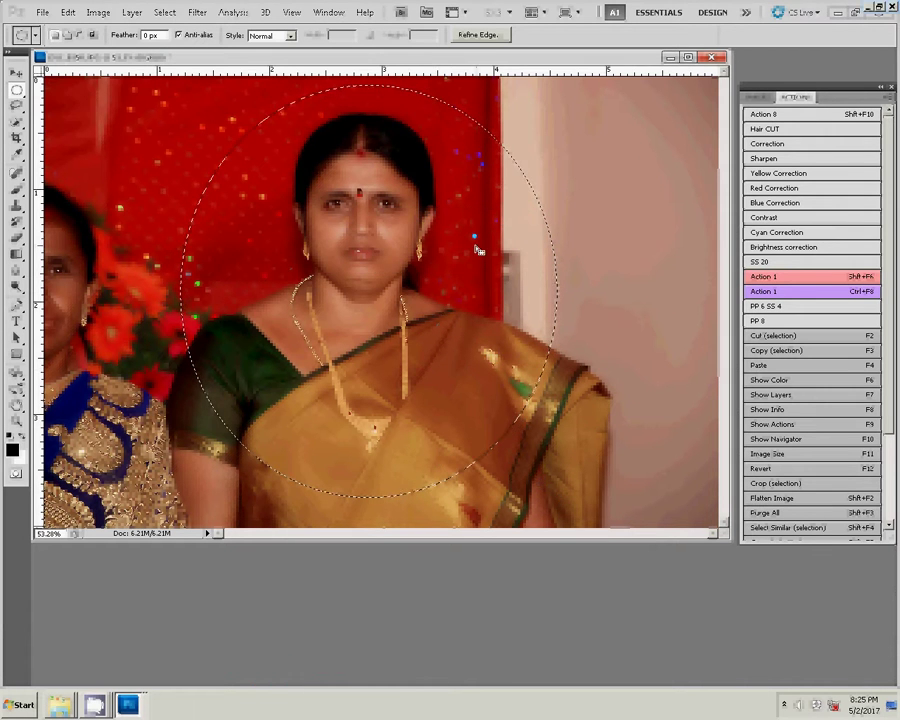
key("ctrl+w")
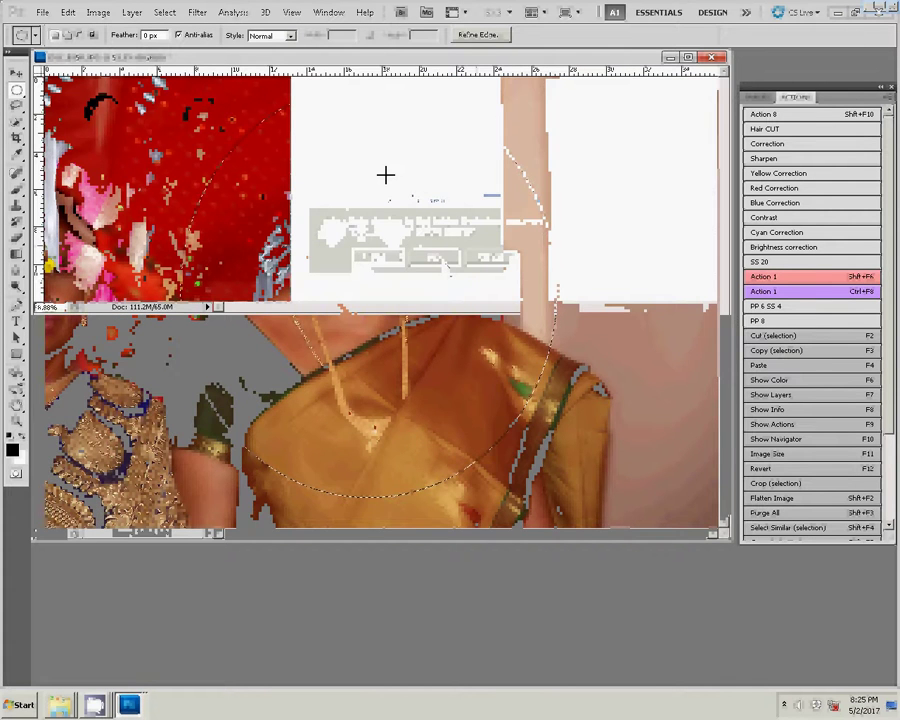
- Close the portrait without saving and stop the failed paste into the collage
key("n")
key("F4")
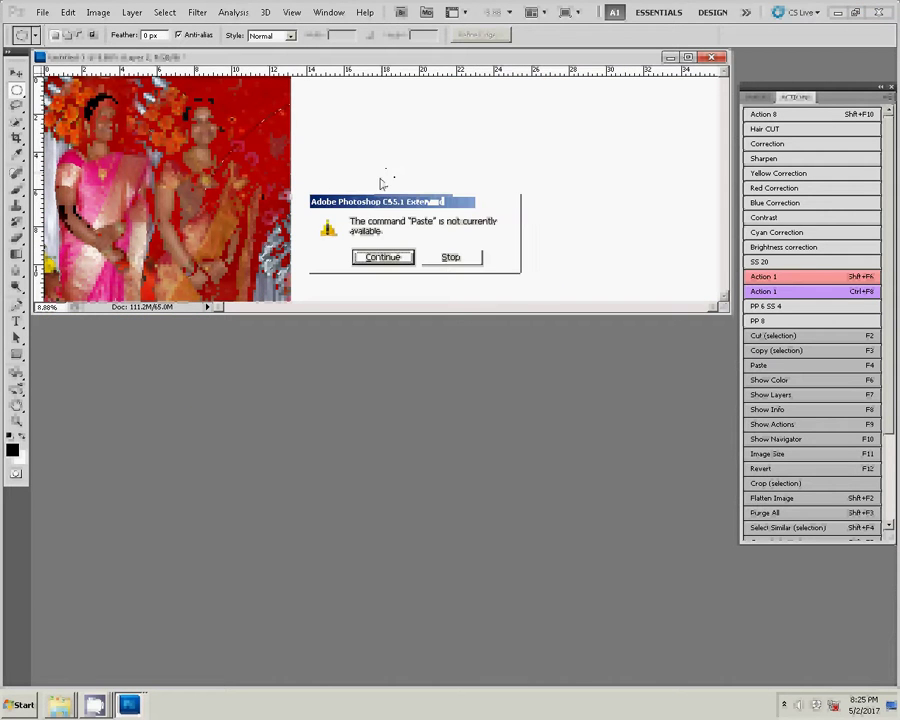
left_click(450, 258)
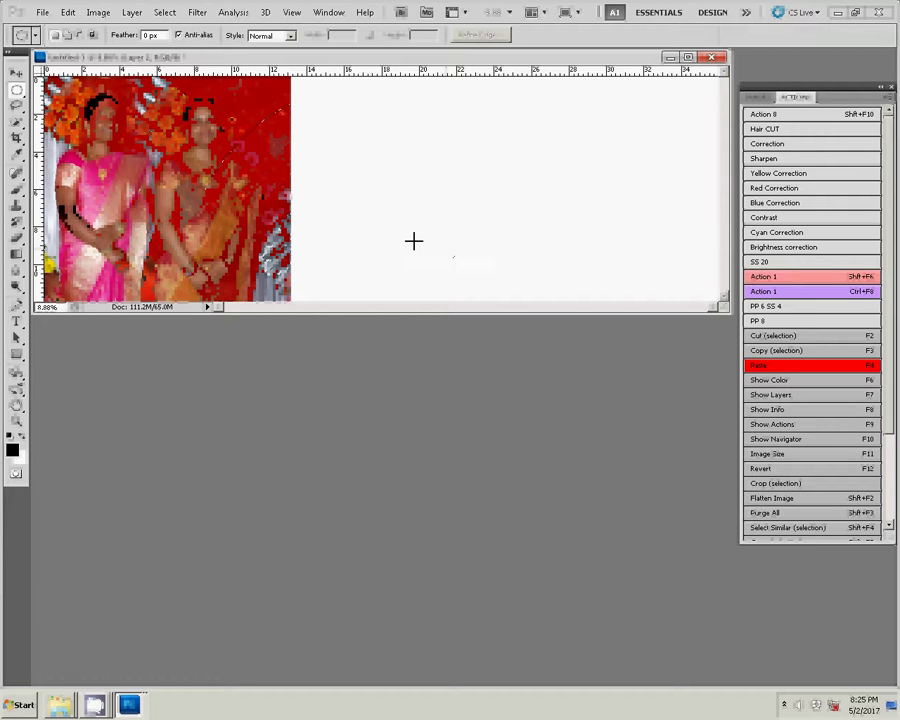
key("alt+e")
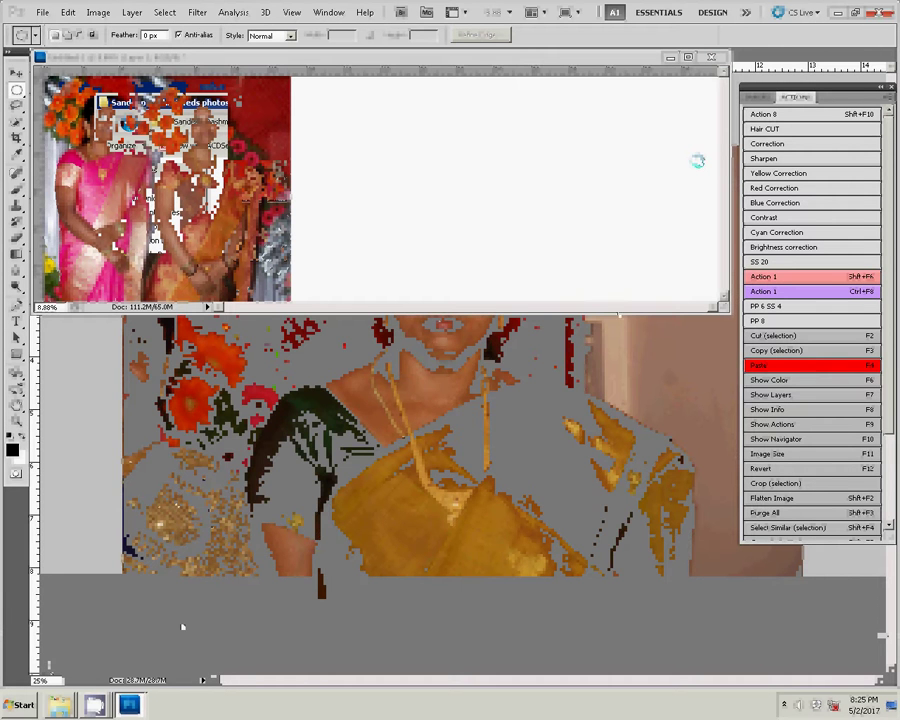
left_click(450, 257)
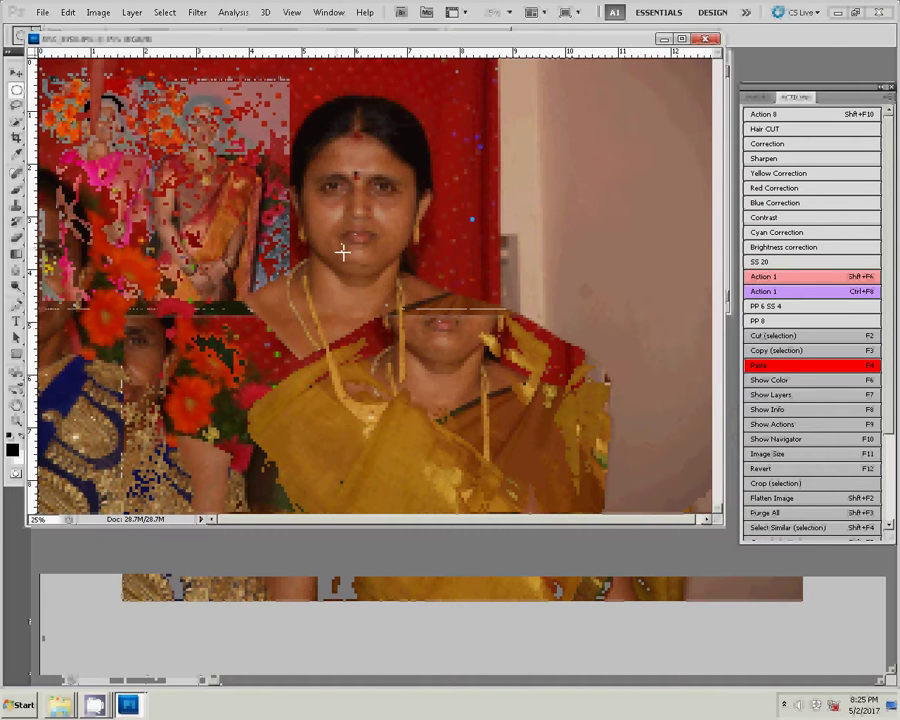
- Resize the portrait to 6 inches wide (1800 × 1395 pixels) in Image Size
key("ctrl+alt+i")
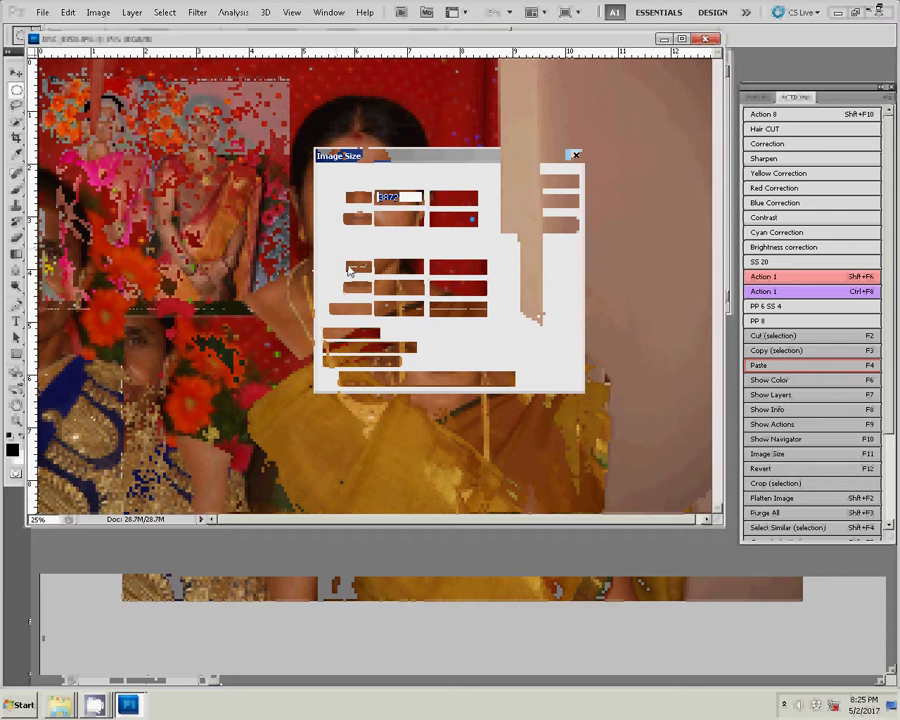
type("6")
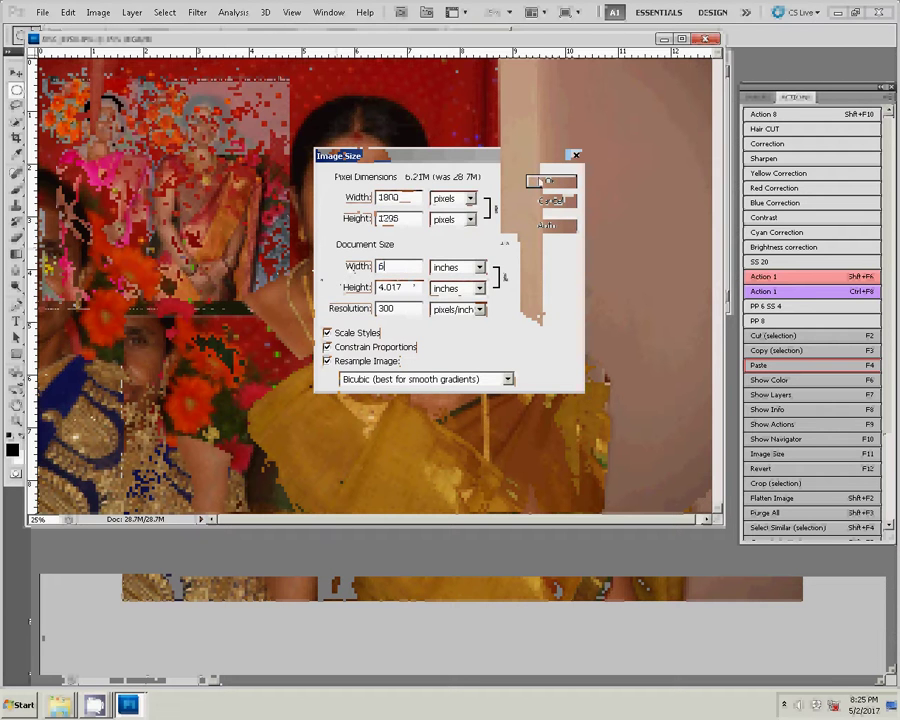
key("Return")
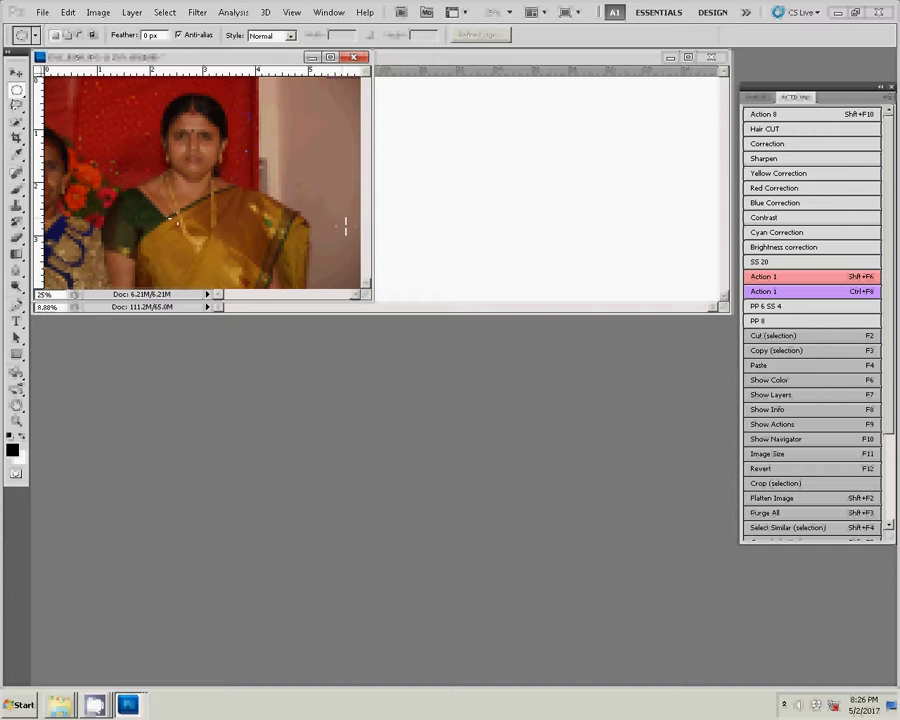
- Paste a circular head-and-chest cutout of the woman onto the group photo's top-right
scroll(134, 136, "down", 1)
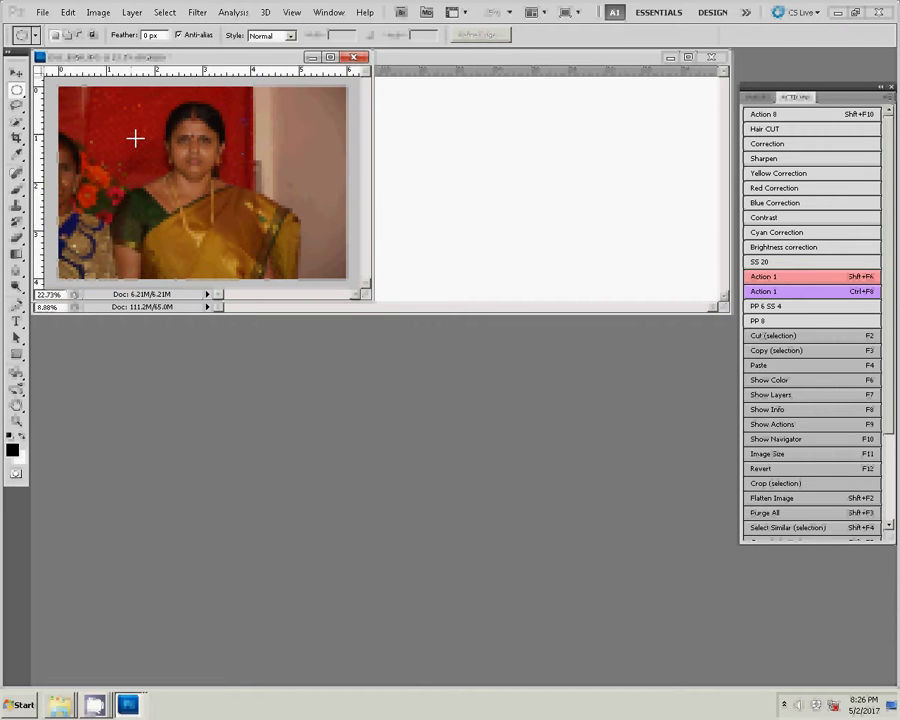
key("alt")
left_click_drag(122, 90, 260, 248)
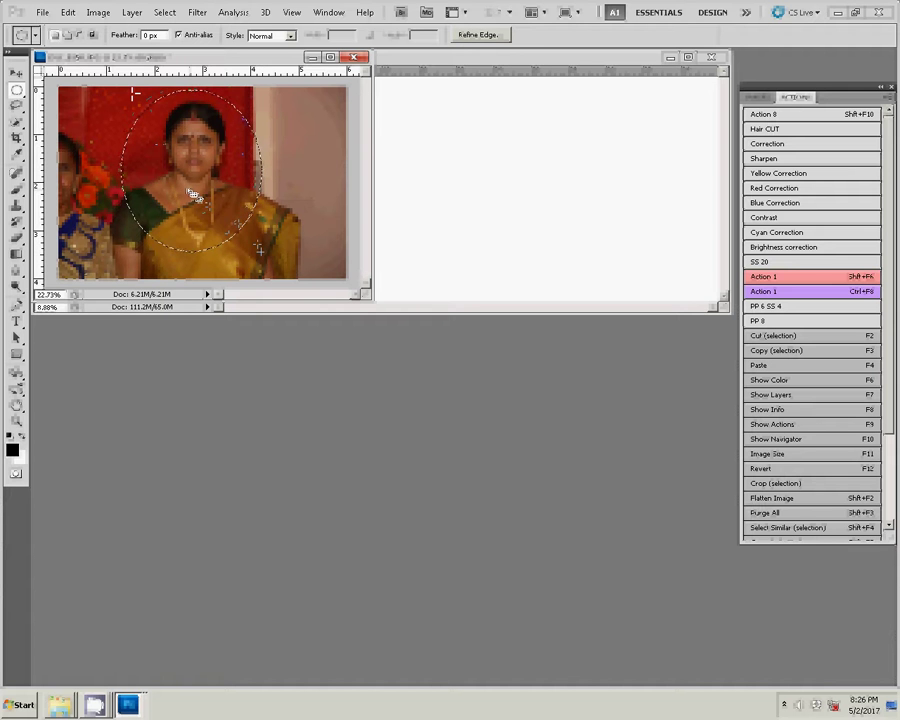
left_click(495, 148)
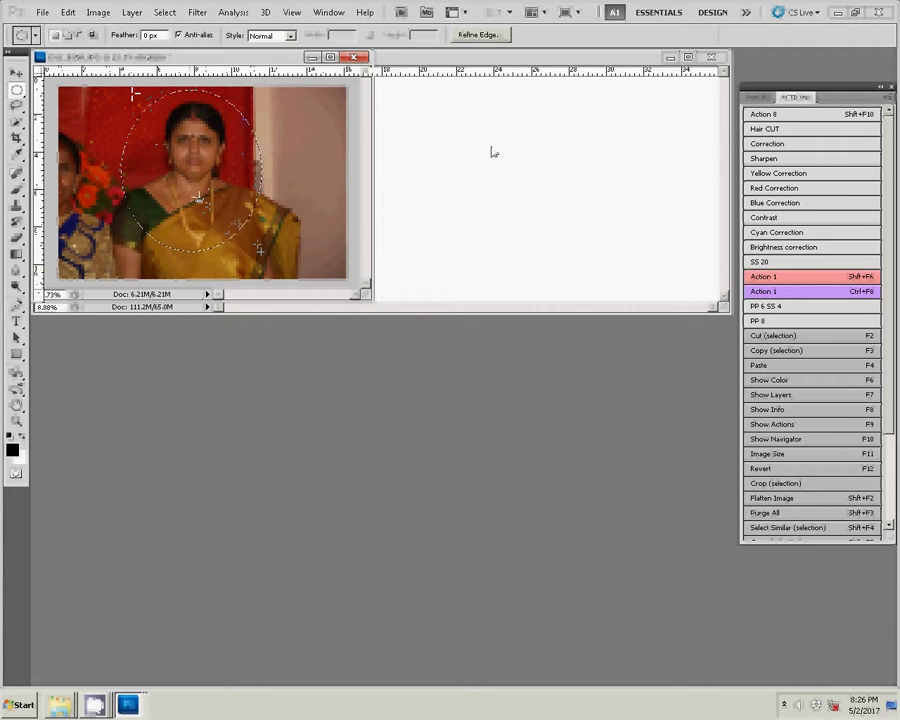
key("F4")
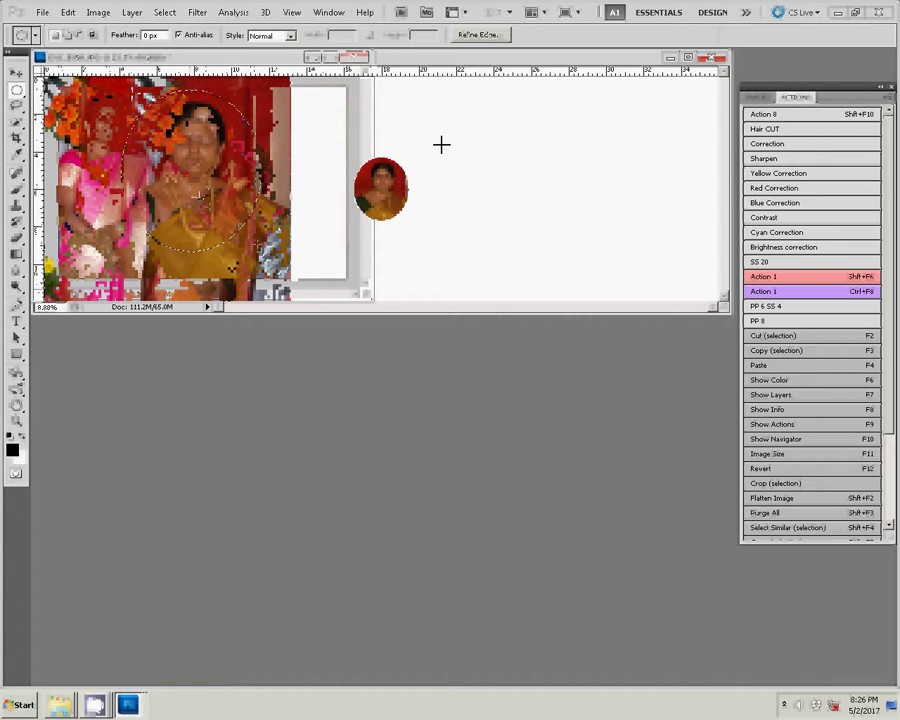
key("v")
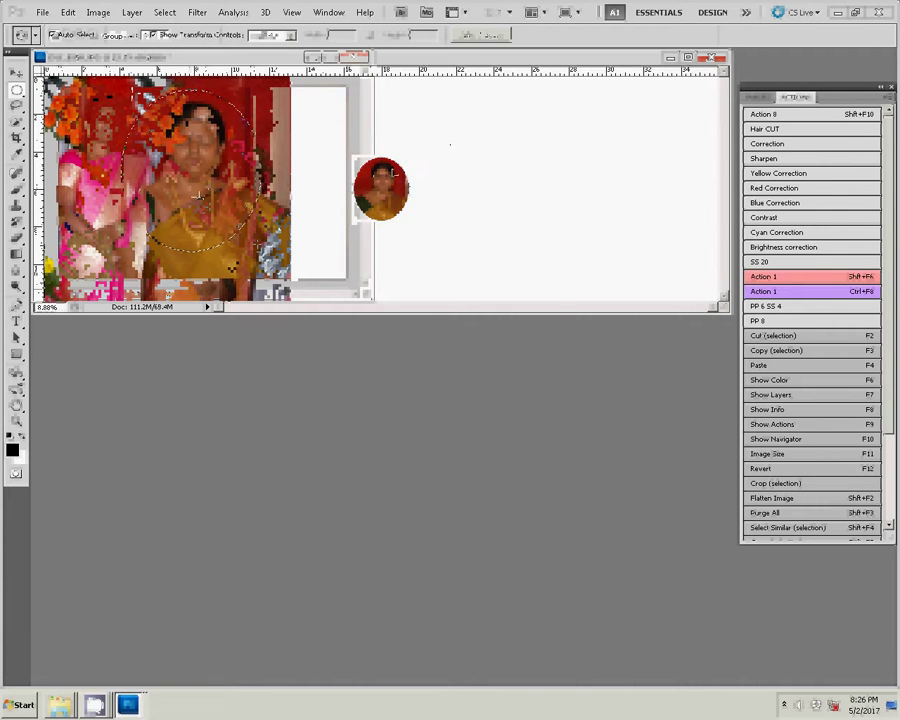
left_click_drag(385, 171, 270, 93)
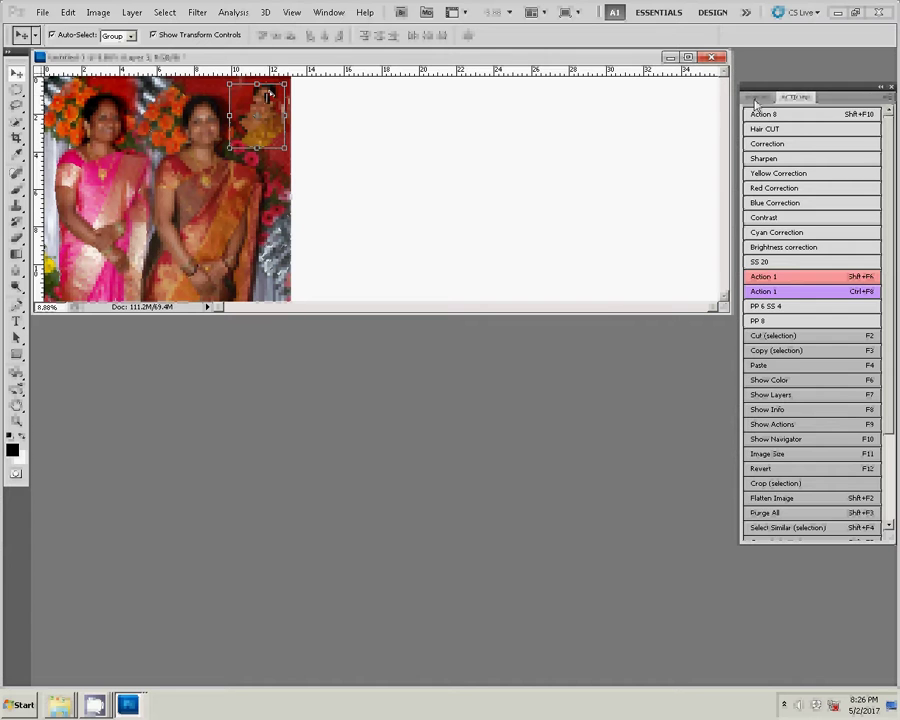
key("F7")
- Give the inset portrait layer a bright green (04f61b) stroke of 52 px
left_click(781, 536)
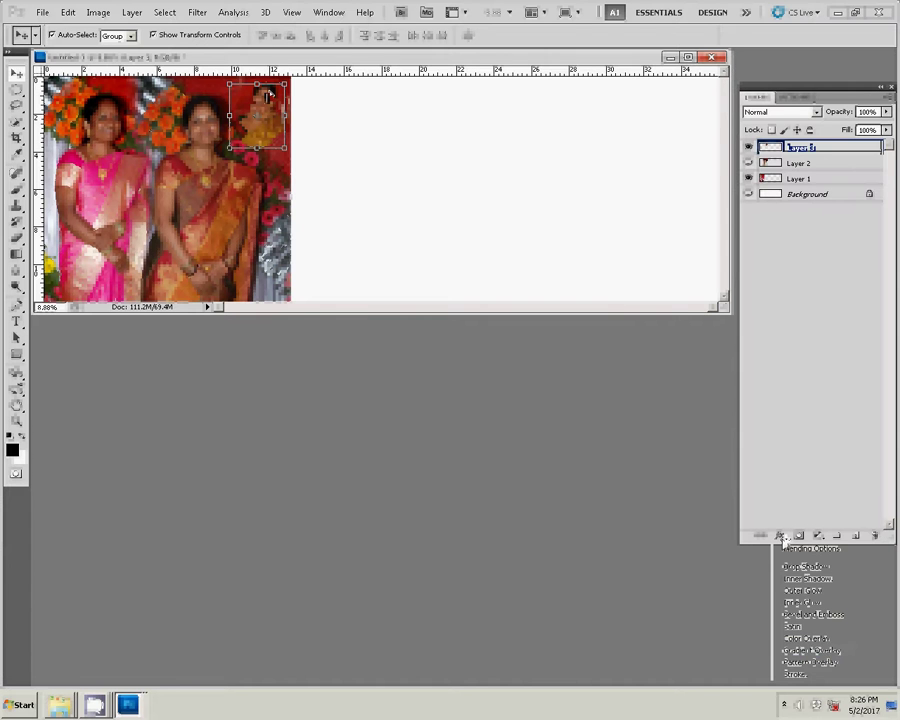
left_click(810, 674)
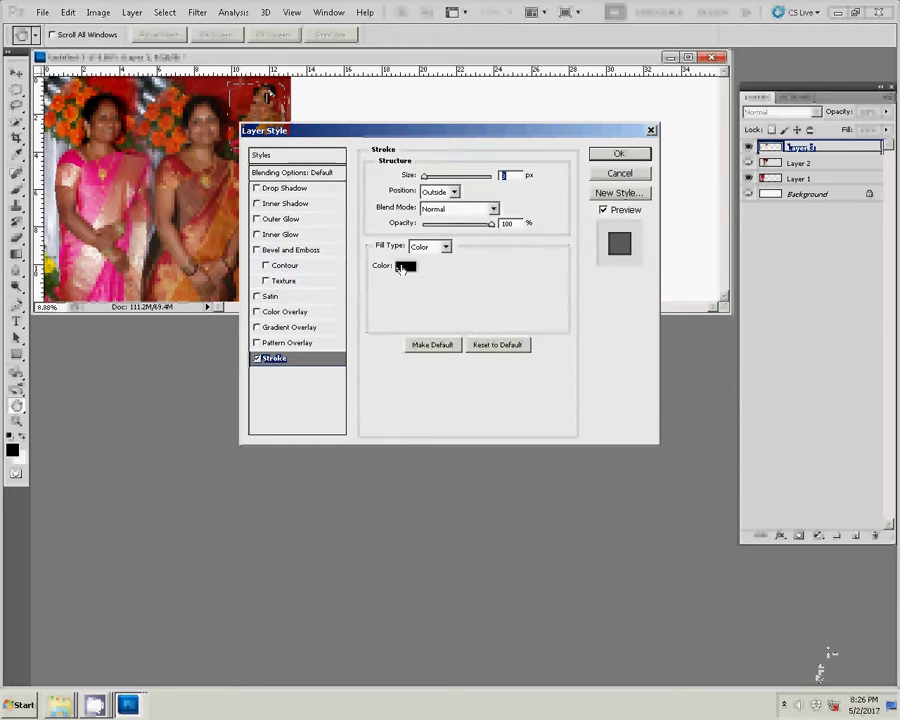
left_click(402, 266)
left_click(464, 299)
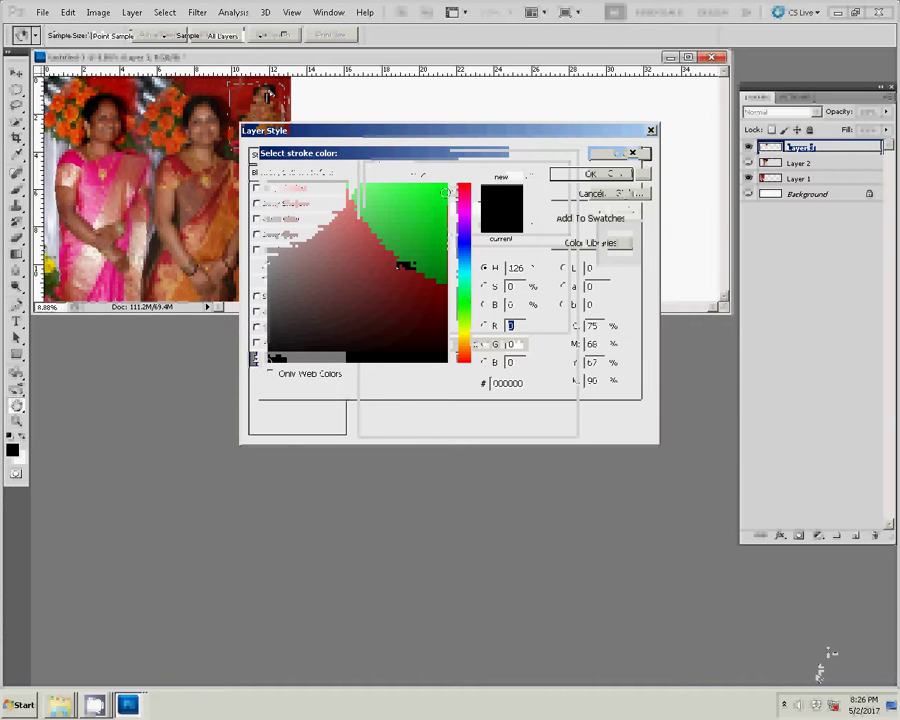
left_click(444, 188)
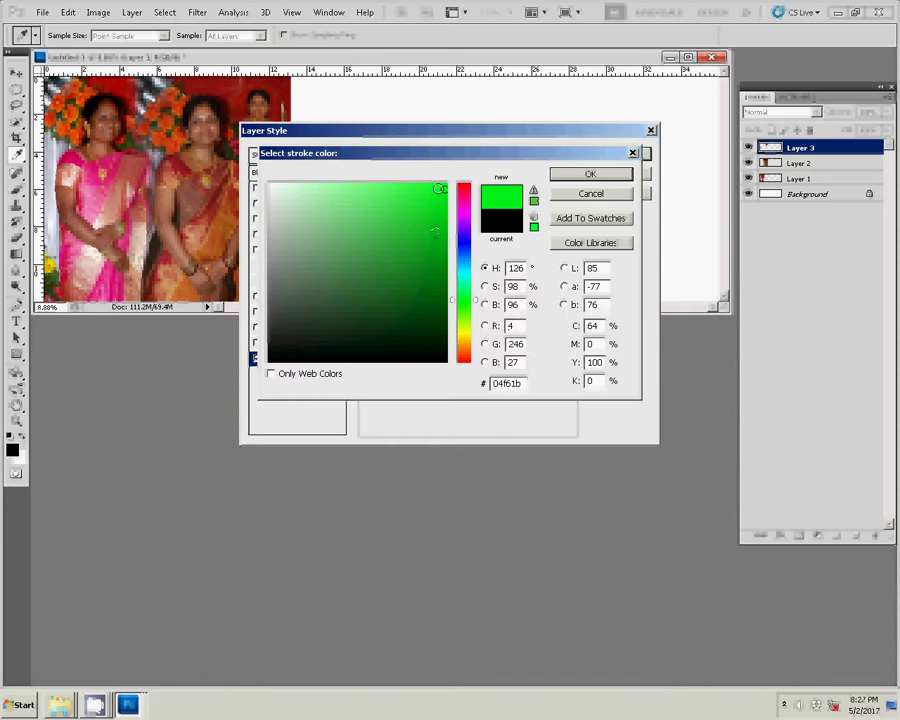
left_click(586, 177)
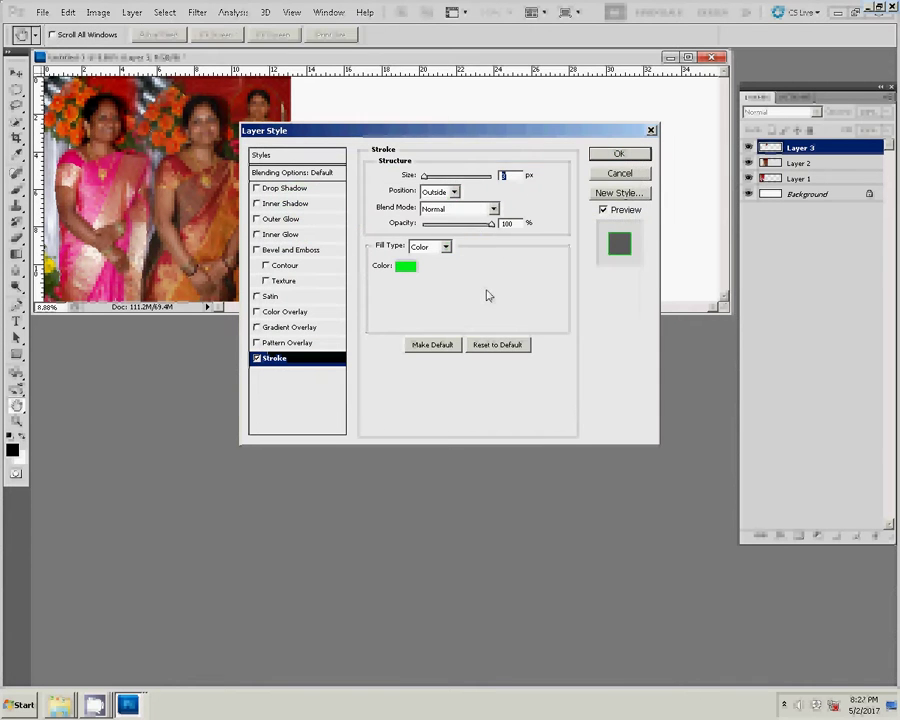
type("122")
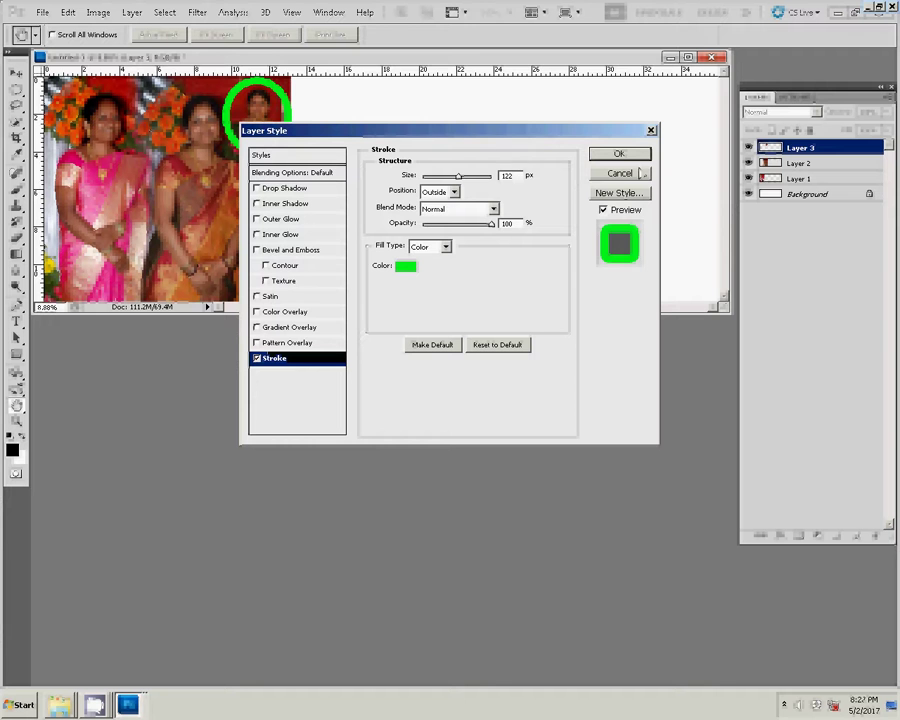
left_click_drag(512, 176, 485, 181)
type("1")
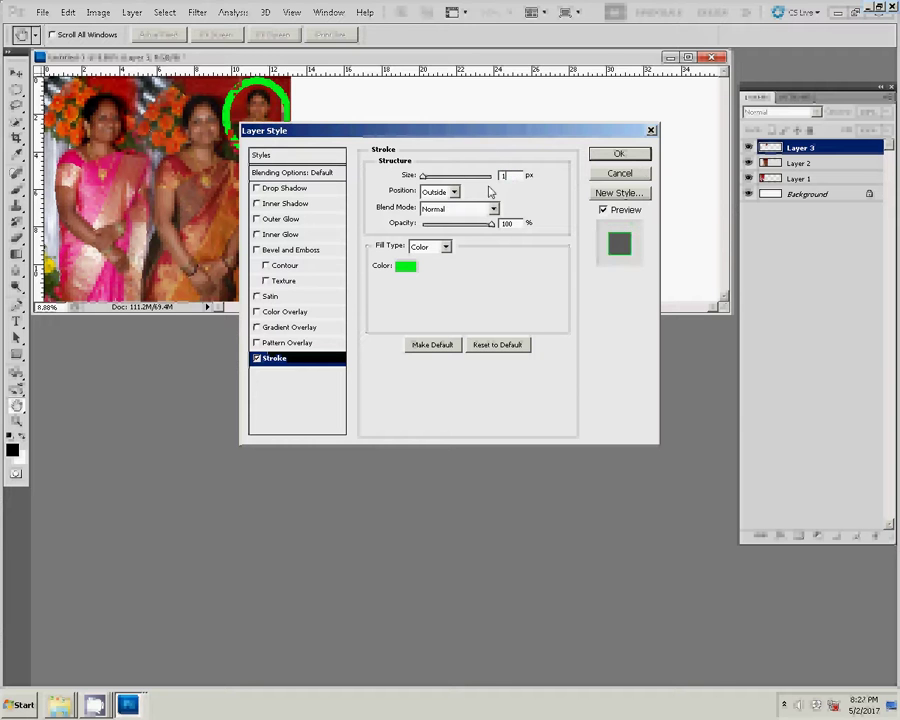
type("52")
left_click(619, 153)
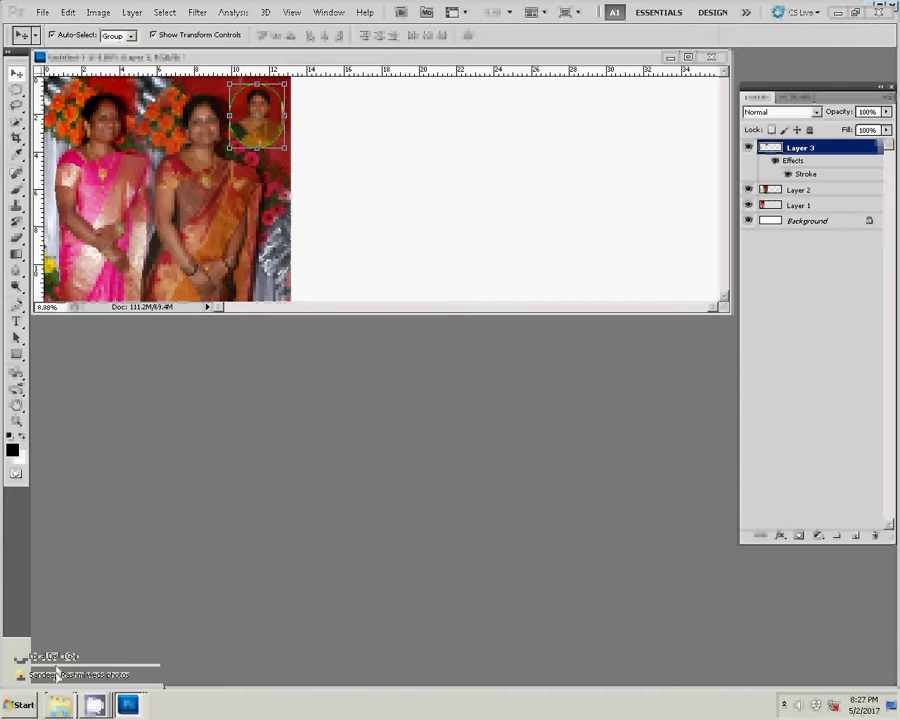
- Select DSC_0496 and DSC_0499 in the wedding photos folder and open them in Photoshop
left_click(59, 705)
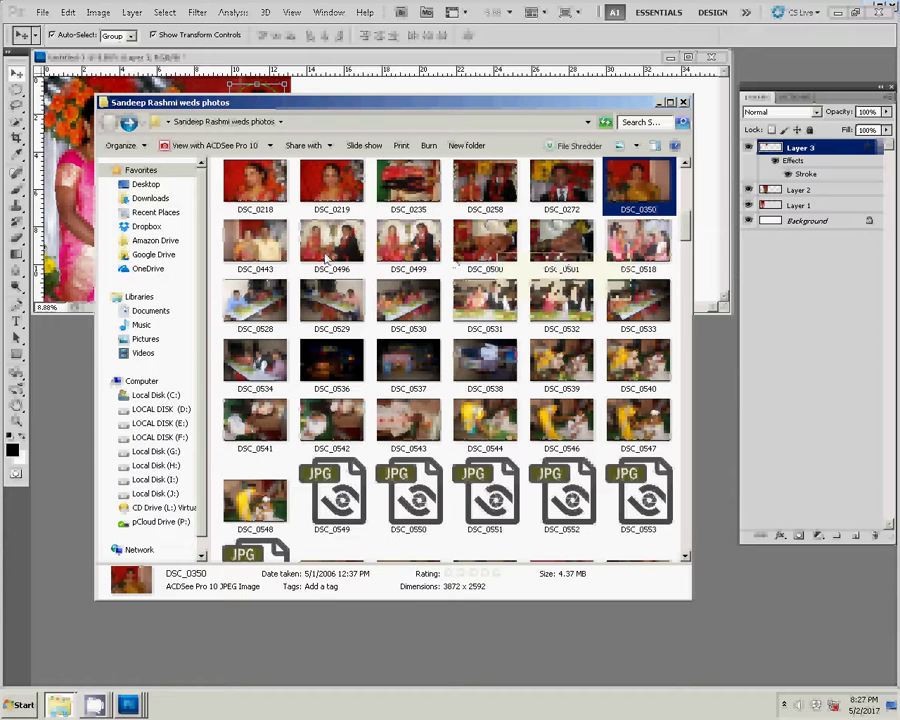
left_click(333, 243)
left_click(410, 250, "ctrl")
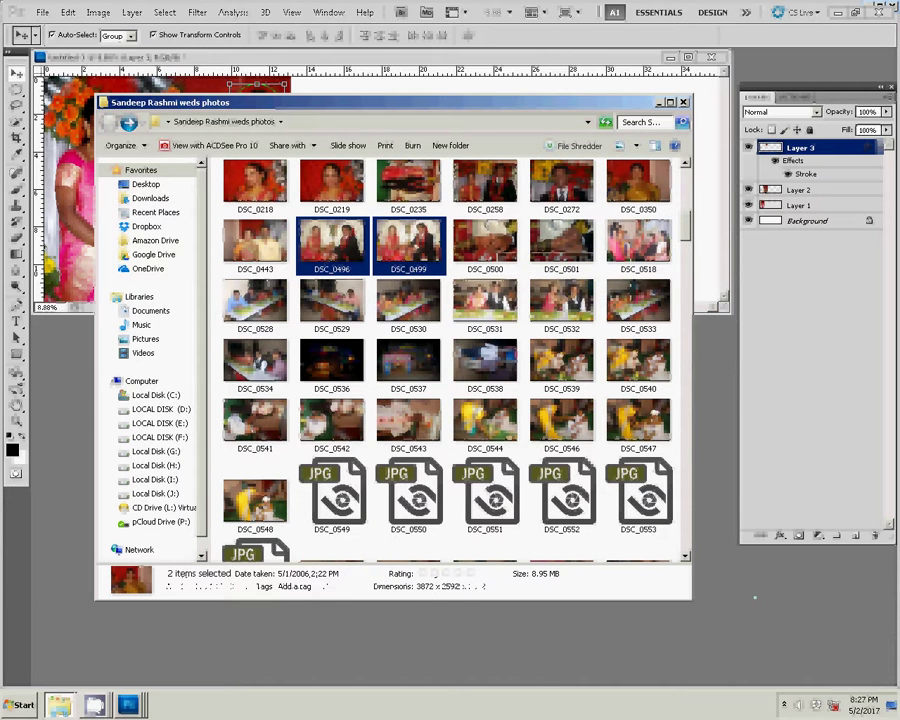
left_click(733, 571)
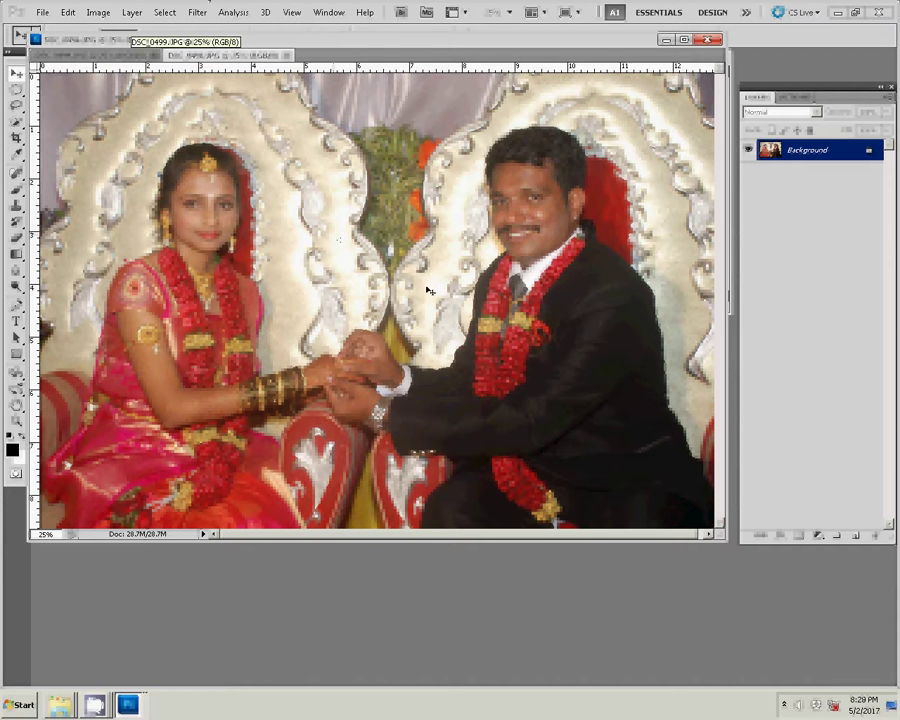
- Resize the first couple photo to 8 inches wide
key("ctrl+alt+i")
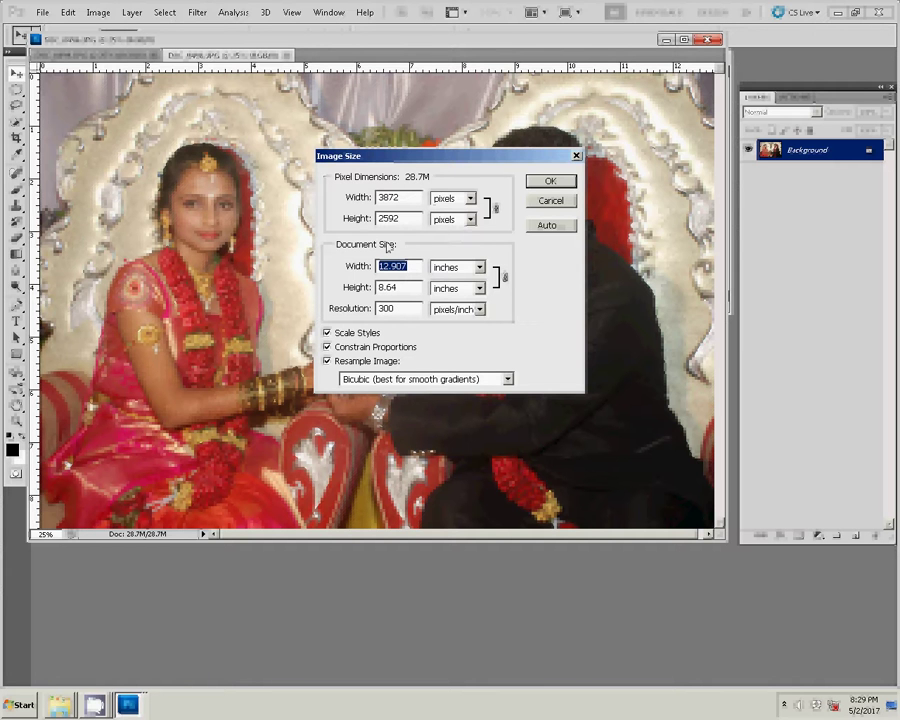
type("8")
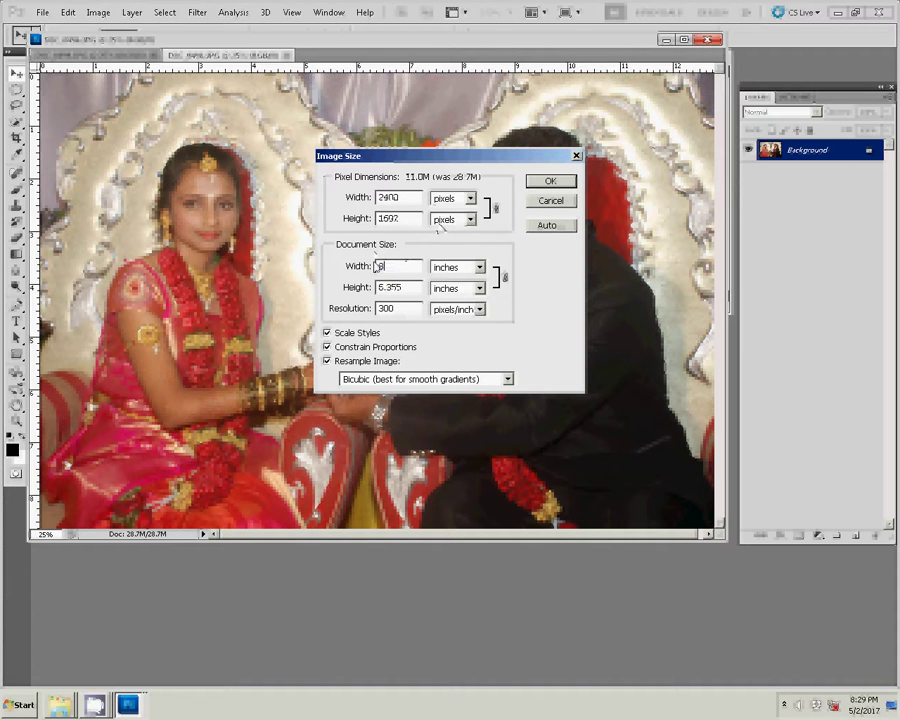
key("Return")
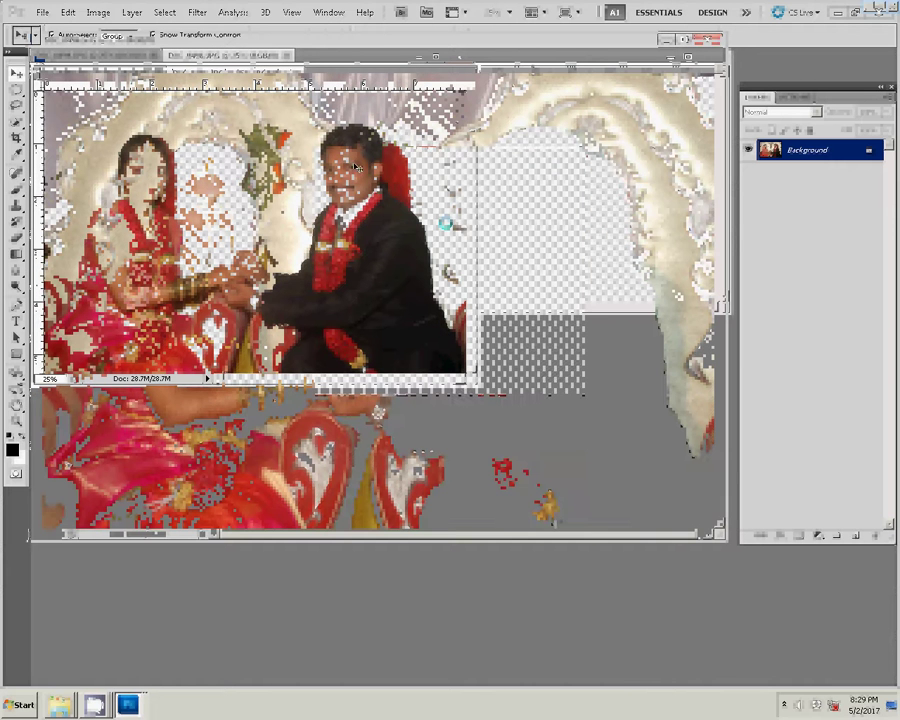
- Move the couple photo into the album's top-right corner and close its document
left_click(566, 176)
left_click_drag(547, 185, 620, 125)
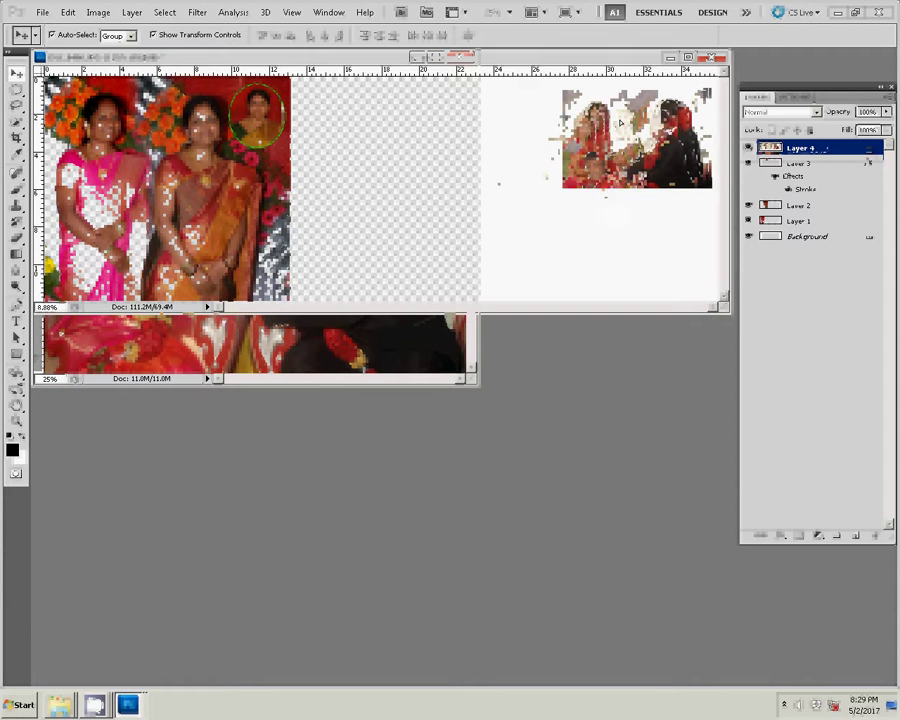
left_click(327, 358)
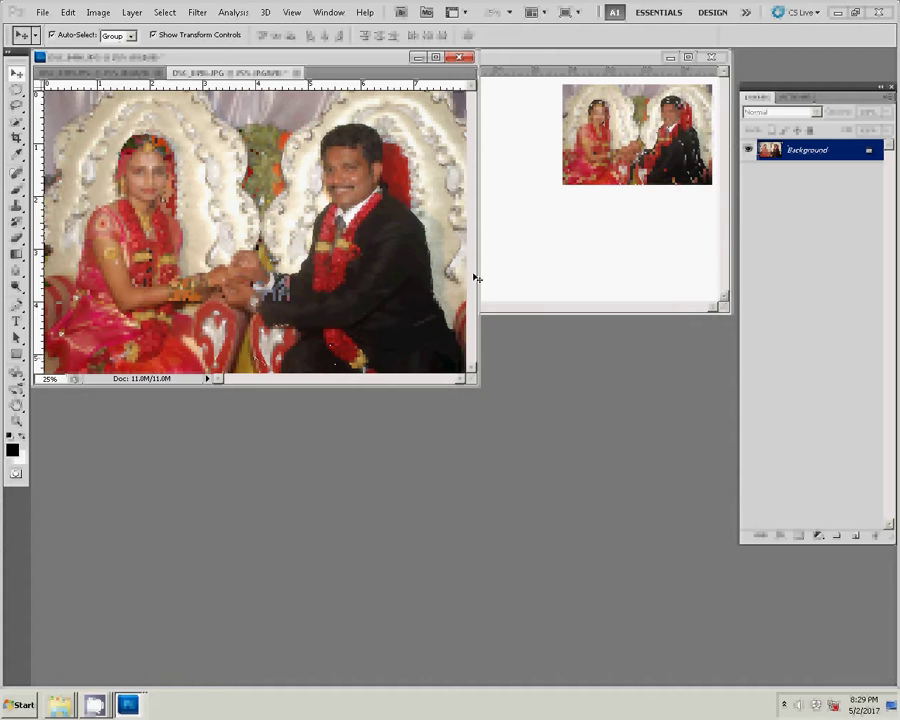
left_click(297, 73)
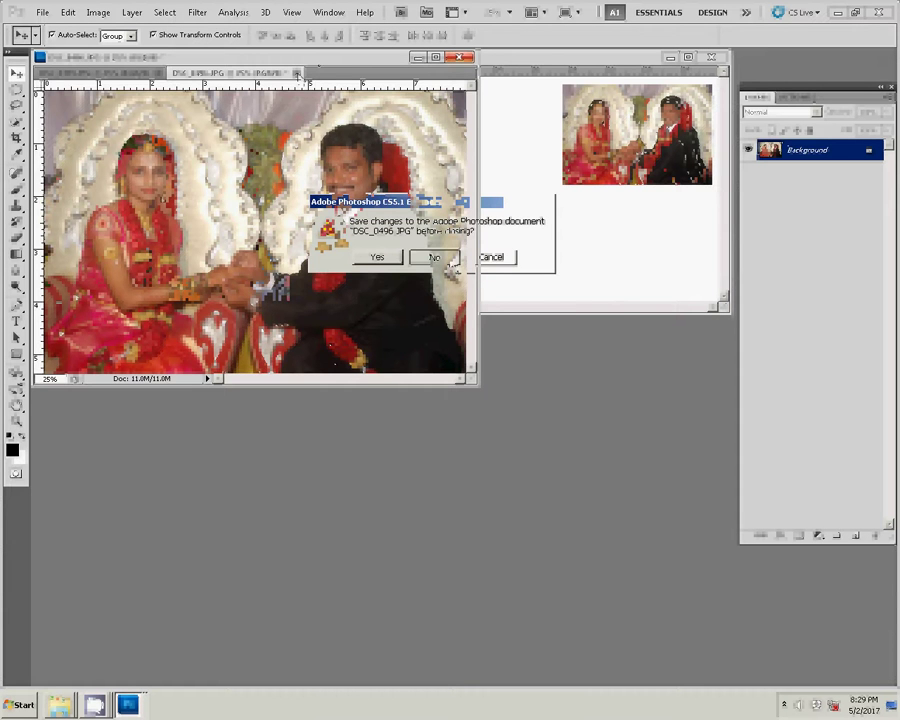
- Discard the first photo's changes and resize the second couple photo to 8 inches wide
left_click(438, 257)
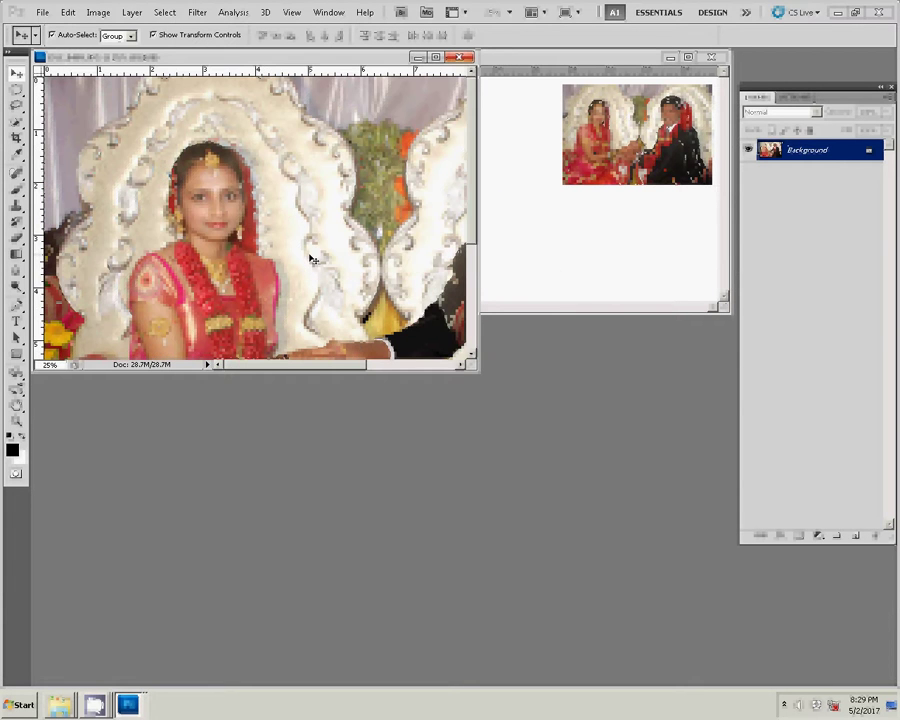
key("ctrl+alt+i")
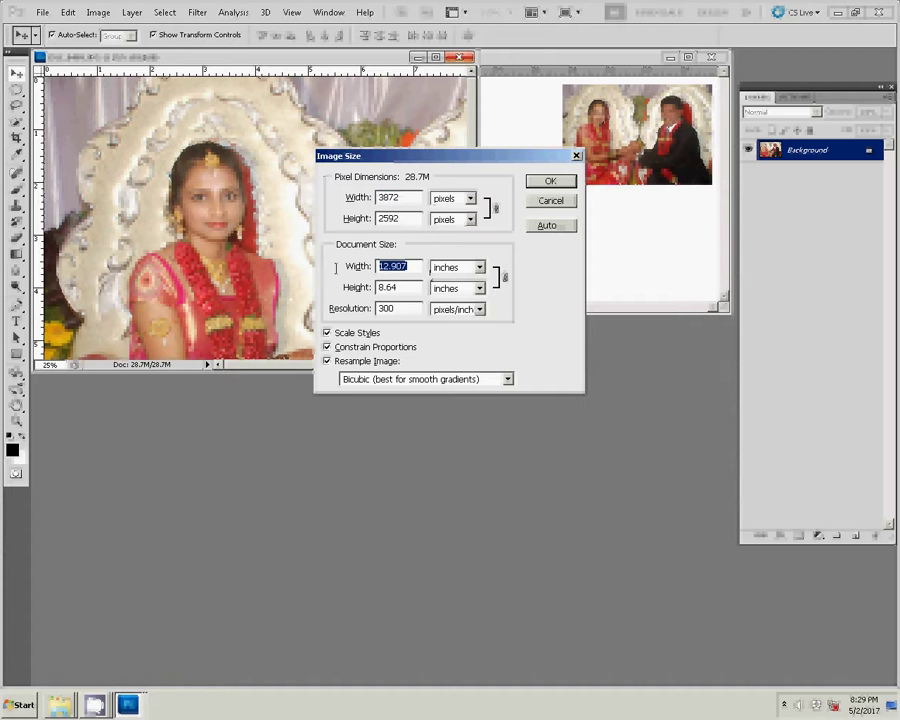
type("8")
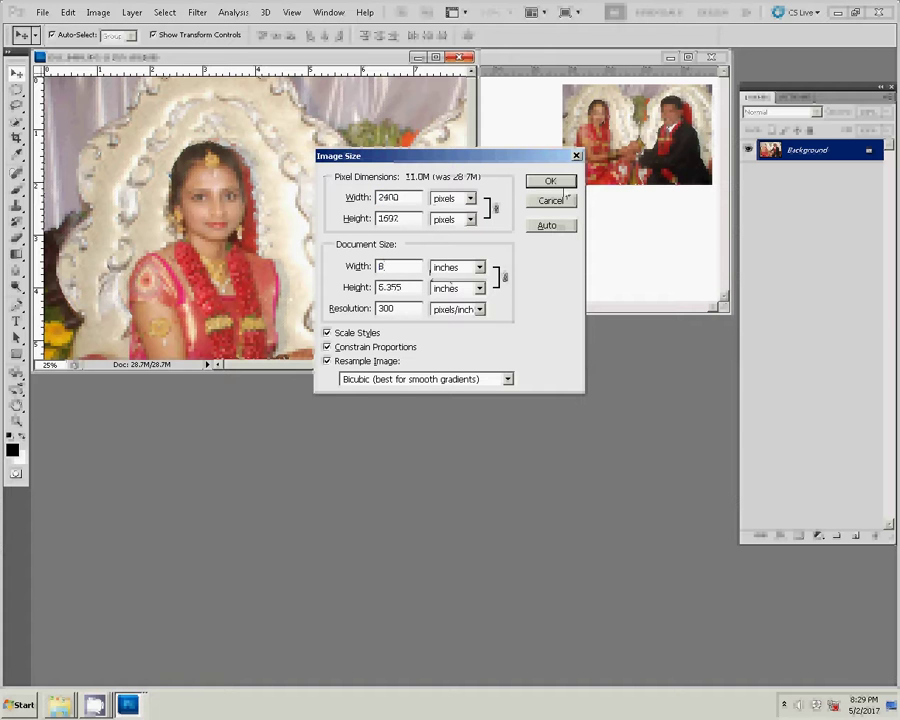
left_click(562, 183)
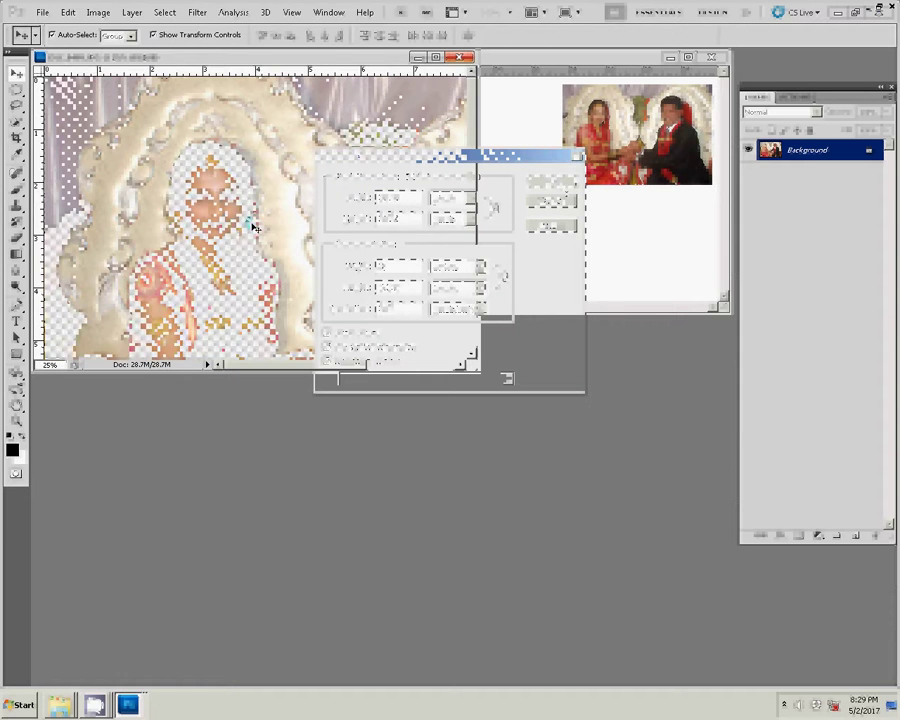
- Place the second couple photo below the first in the album, then close it unsaved
mouse_move(578, 266)
left_mouse_down()
mouse_move(574, 250)
mouse_move(616, 226)
left_mouse_up()
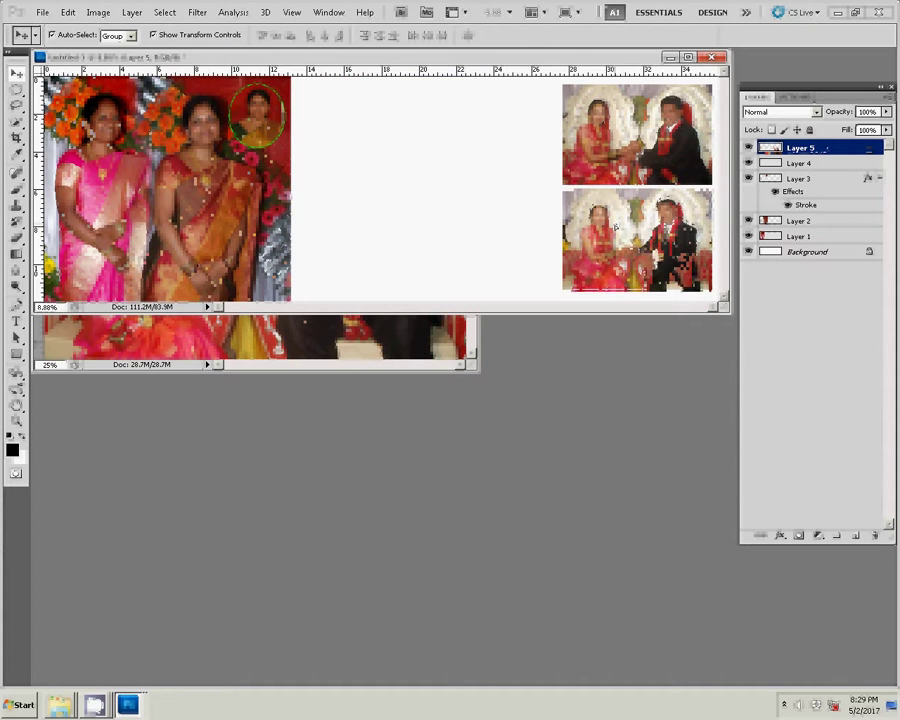
left_click(301, 353)
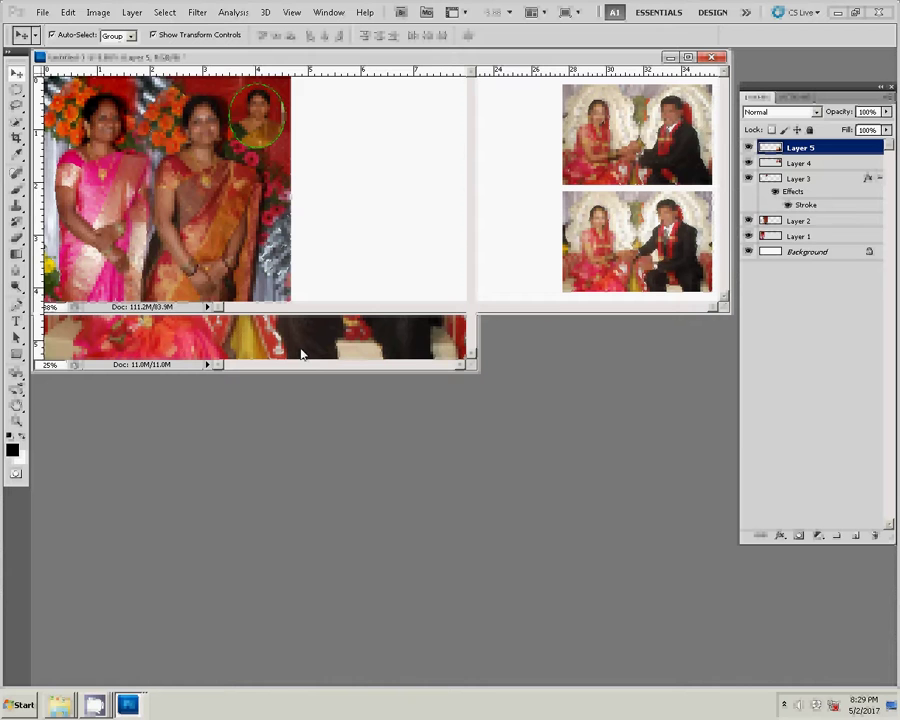
left_click(466, 58)
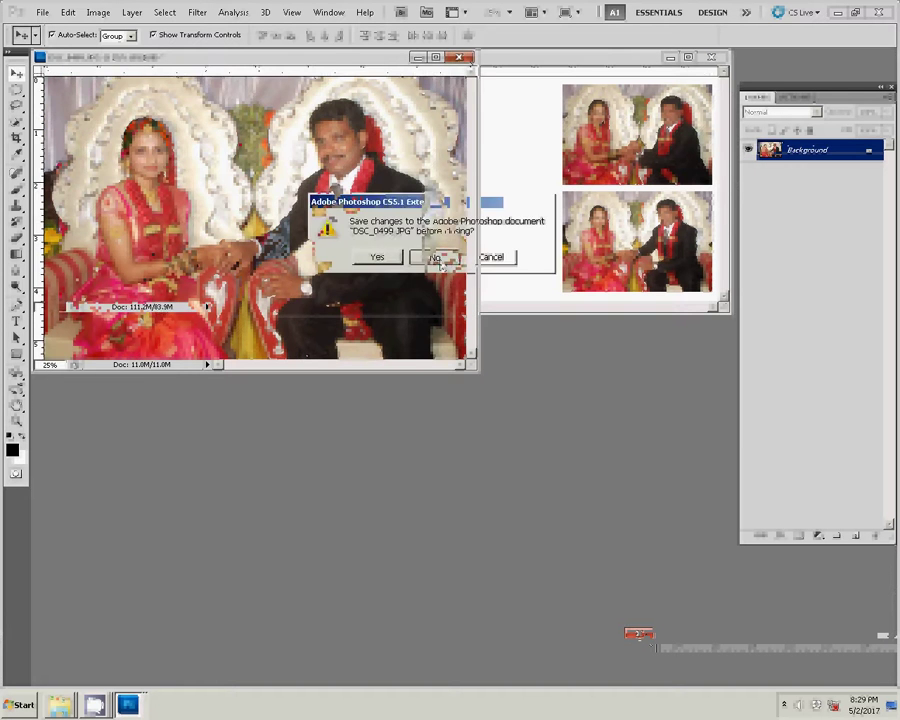
left_click(438, 257)
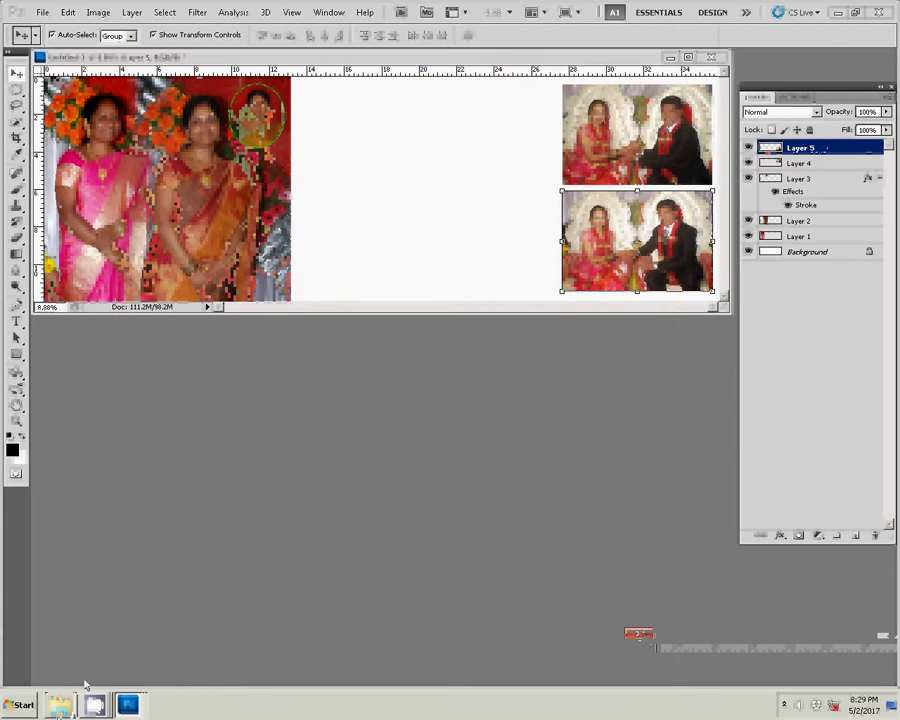
- Bring up the wedding photos folder in Explorer and open its sss d subfolder
left_click(86, 686)
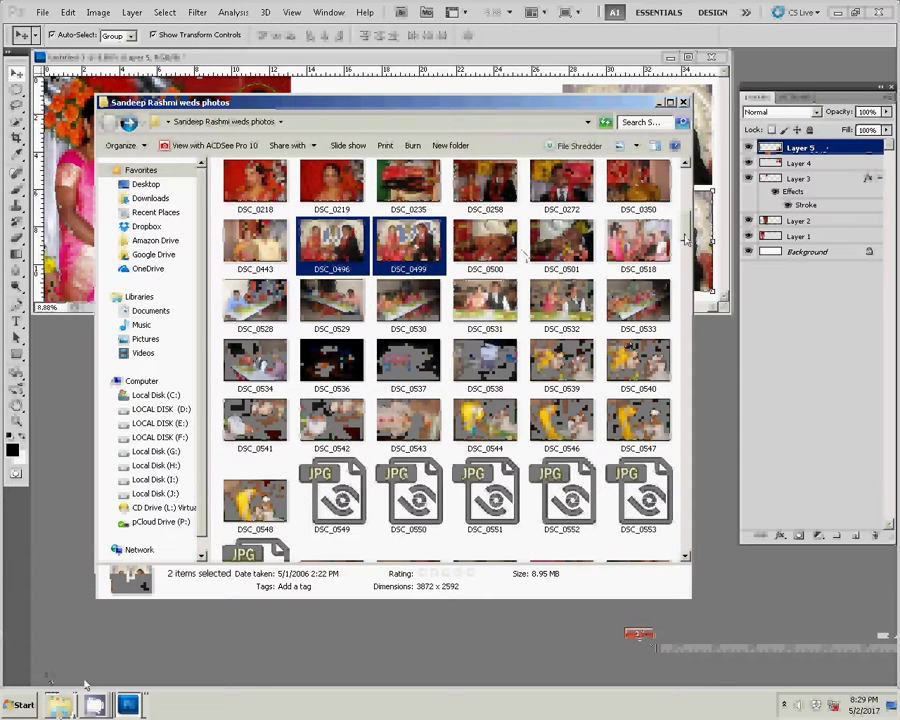
left_click_drag(684, 228, 688, 189)
left_click(410, 207)
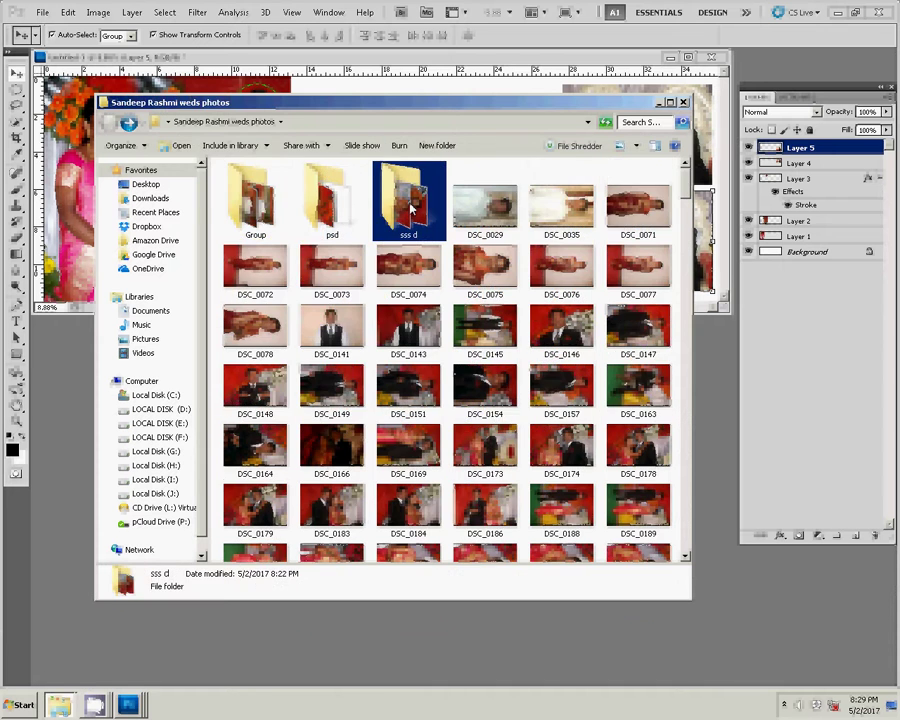
double_click(410, 207)
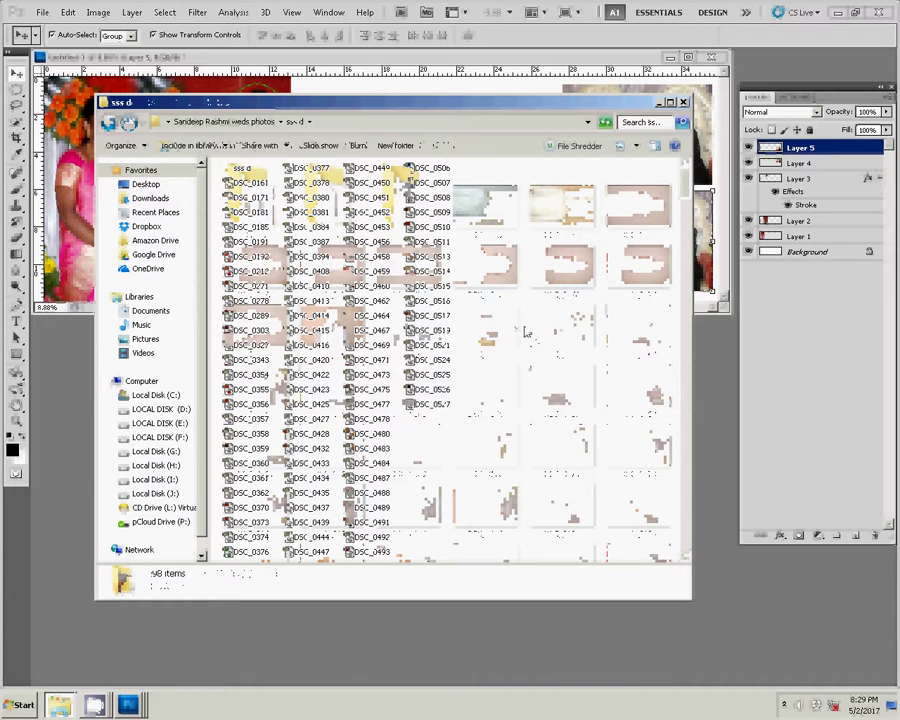
- Switch between the open windows and go back up to the Sandeep Rashmi weds photos folder
left_click(703, 270)
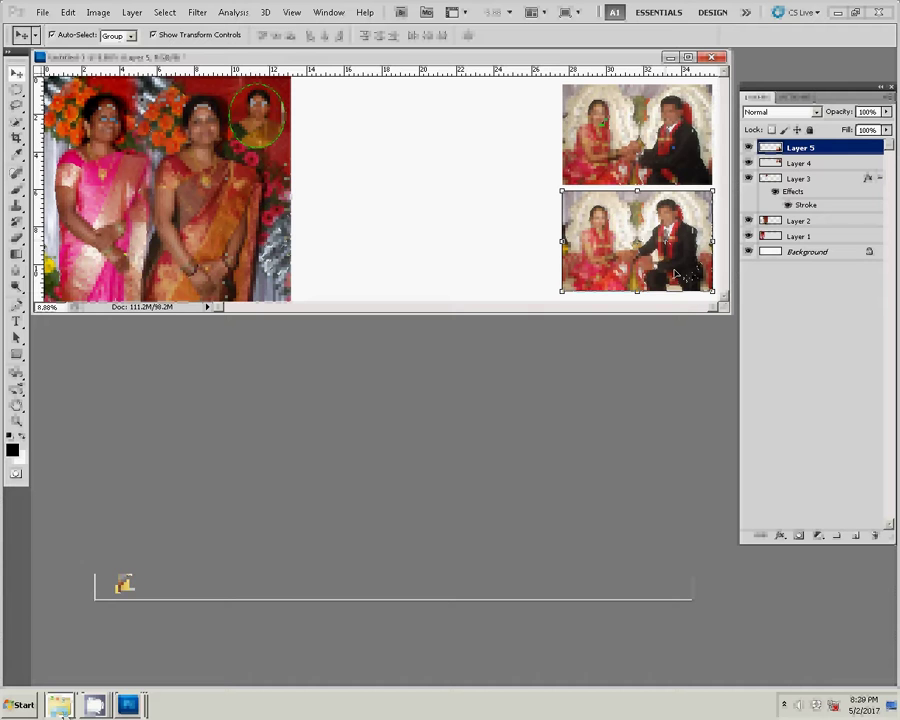
left_click(60, 705)
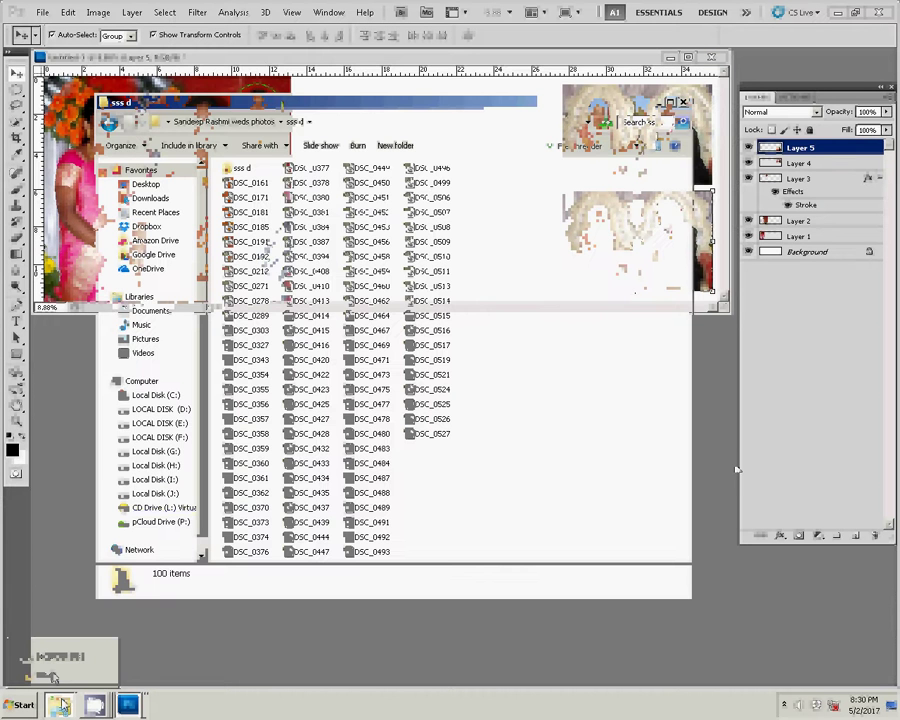
mouse_move(45, 675)
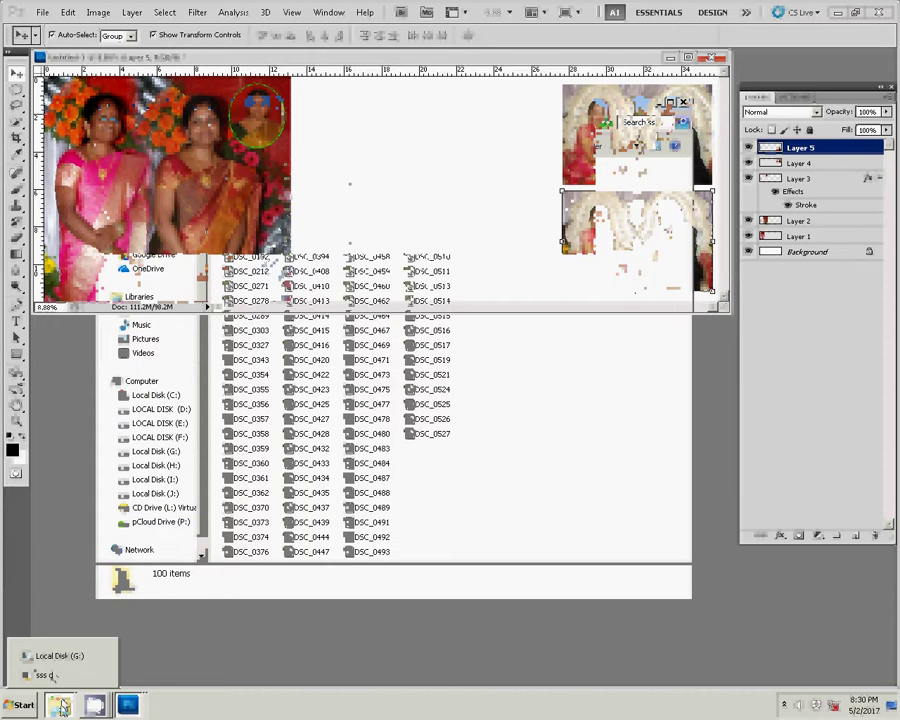
left_click(58, 656)
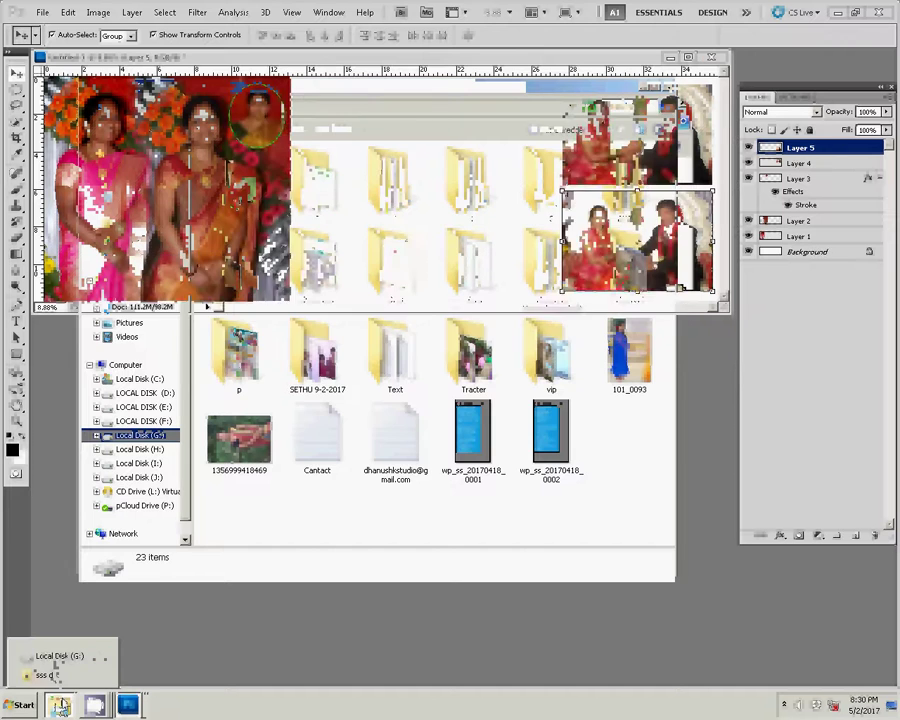
left_click(45, 675)
left_click(181, 124)
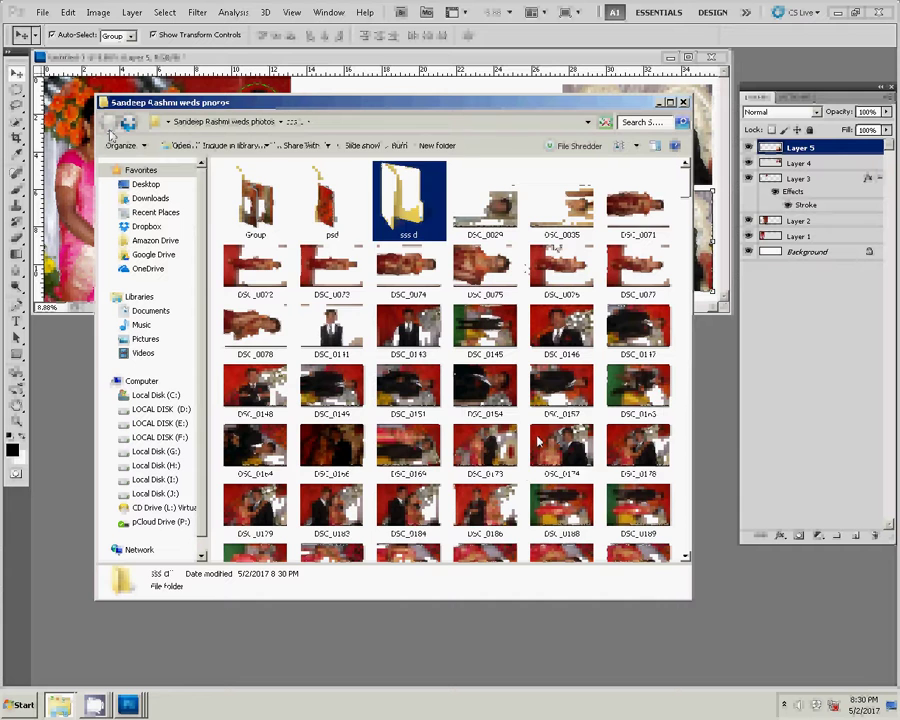
- Select the hands-and-ring photos DSC_0500 and DSC_0501 and open them in Photoshop
left_click(537, 441)
scroll(537, 441, "down", 3)
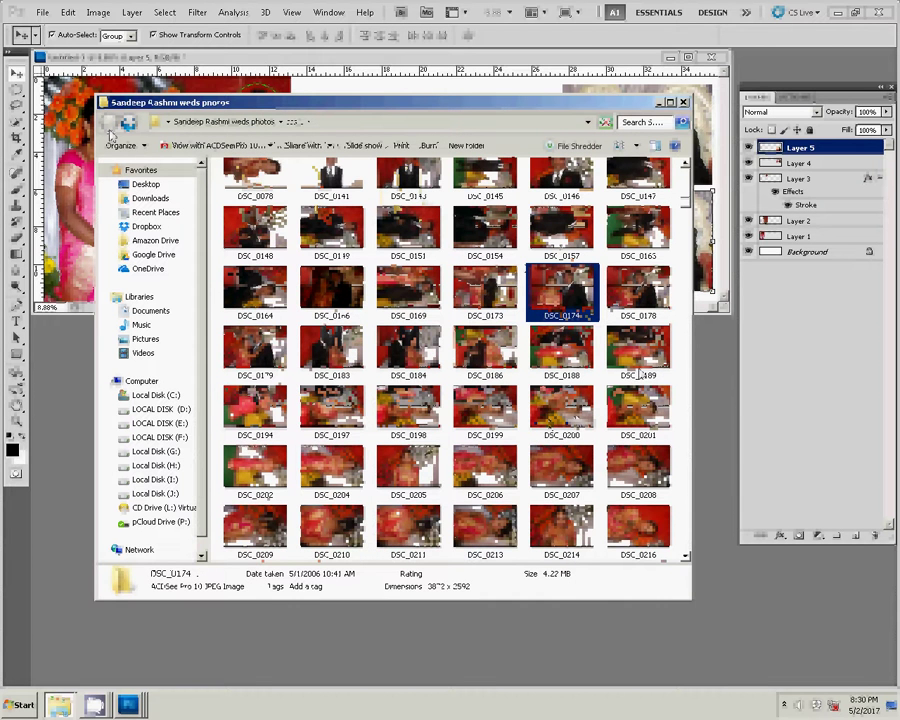
scroll(434, 371, "down", 3)
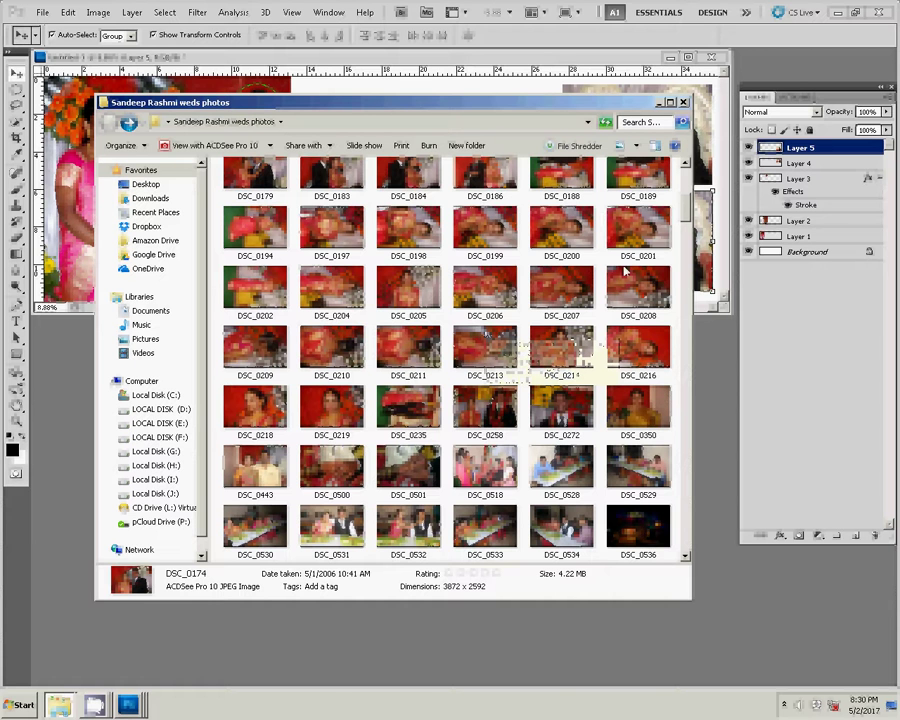
left_click(332, 466)
left_click(408, 466, "ctrl")
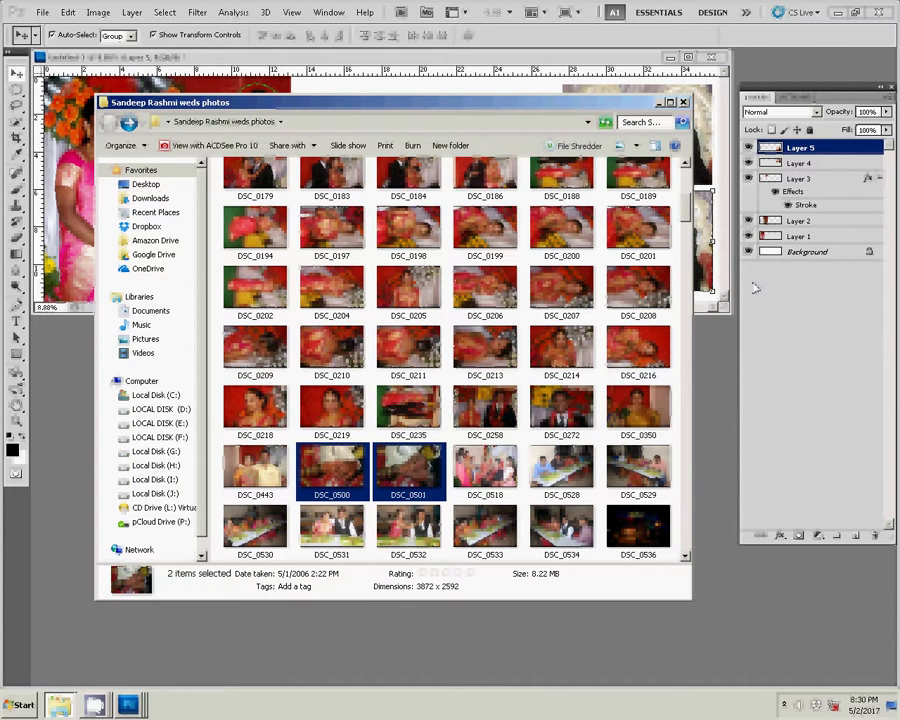
left_click(465, 93)
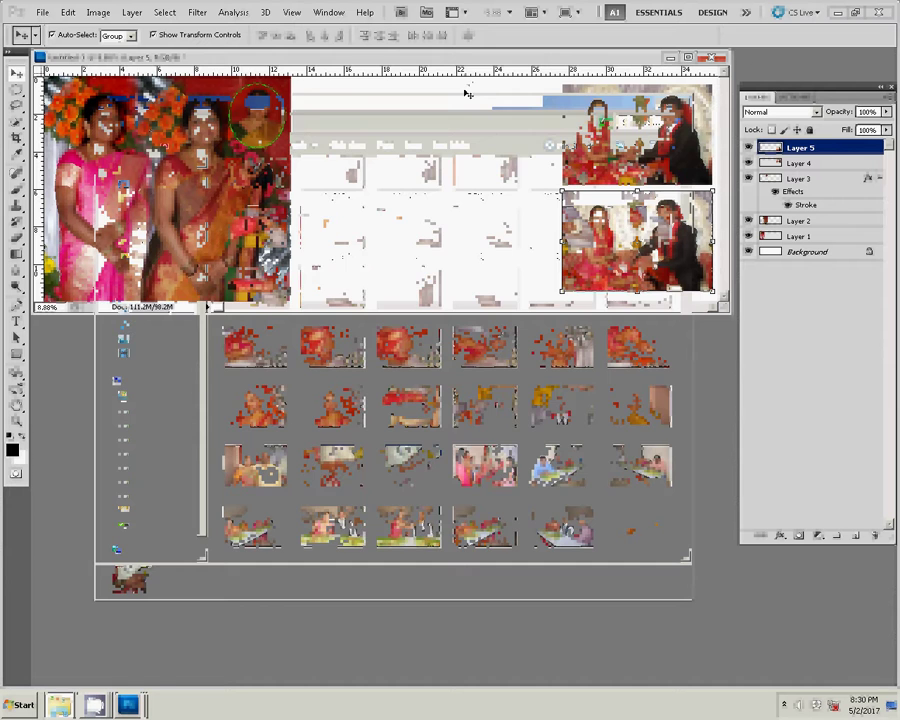
left_click(59, 705)
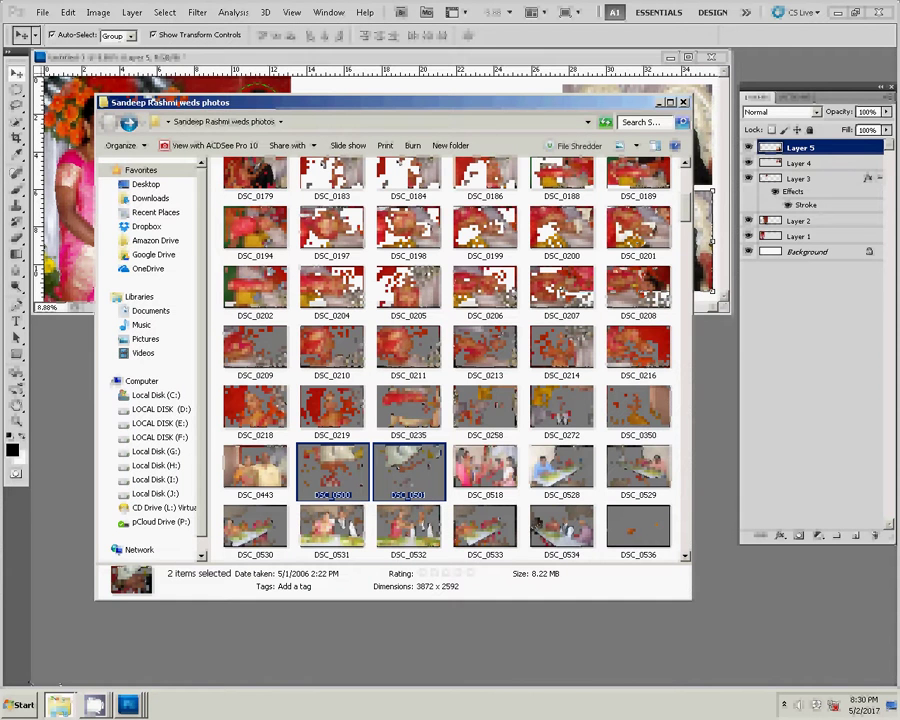
left_click(128, 705)
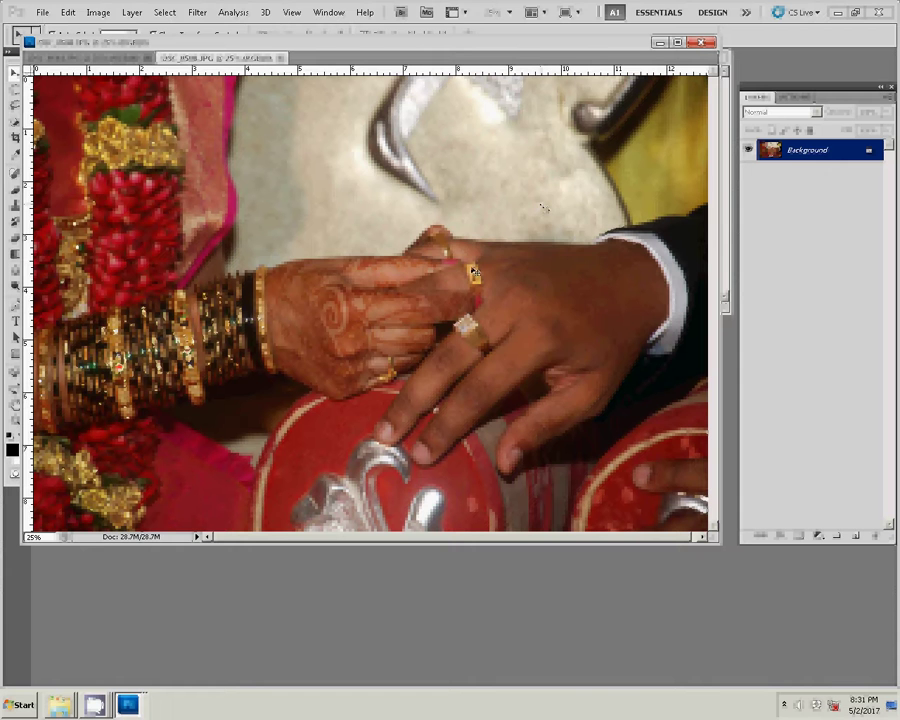
- Resize DSC_0500 to 8 inches wide, drag it into the collage, and close it unsaved
key("ctrl+alt+i")
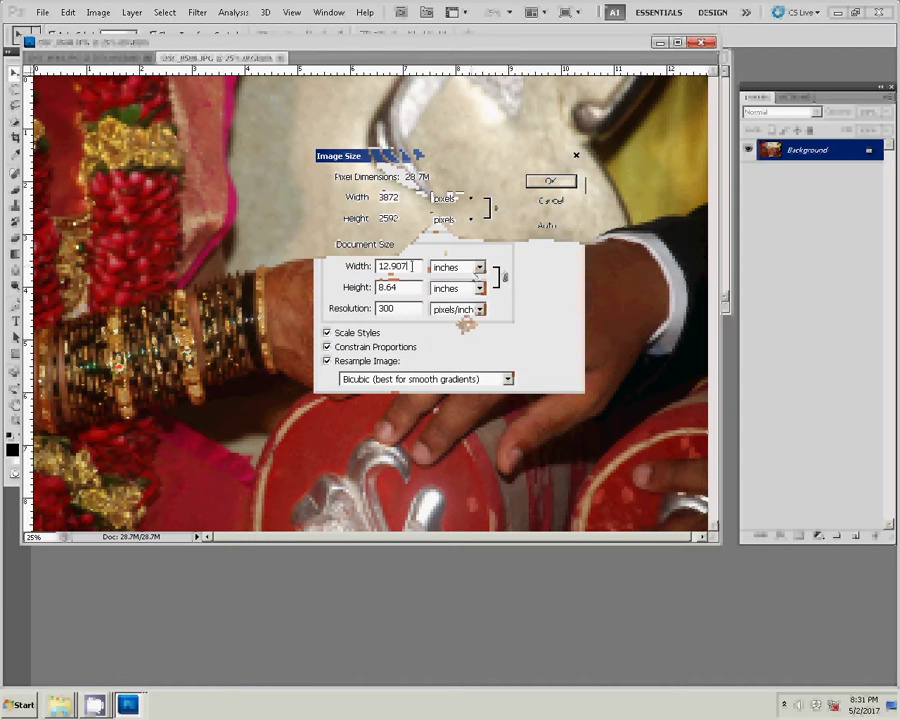
double_click(393, 266)
type("8")
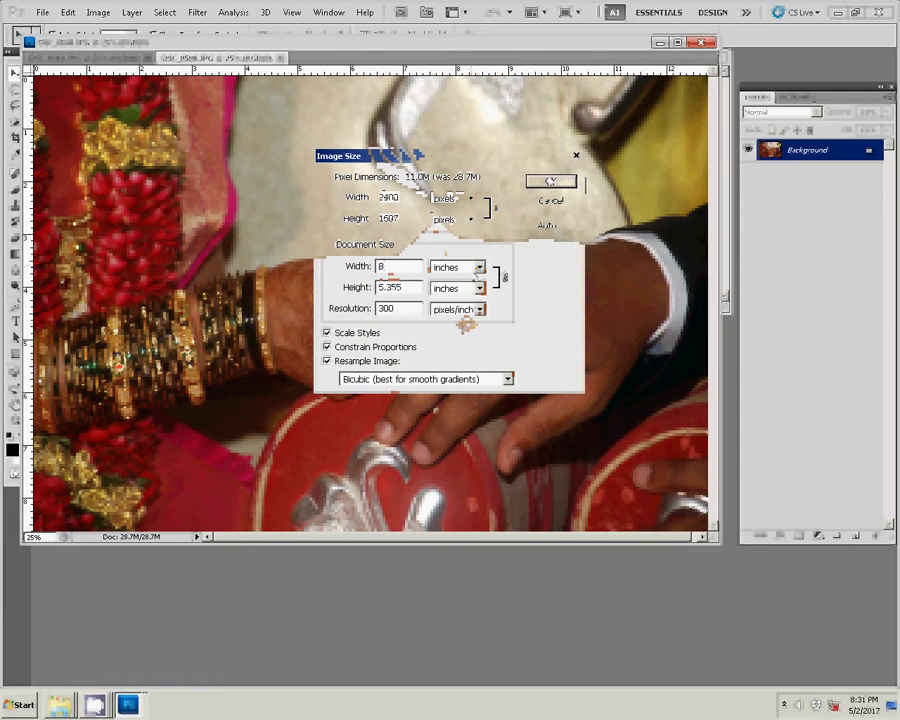
left_click(549, 181)
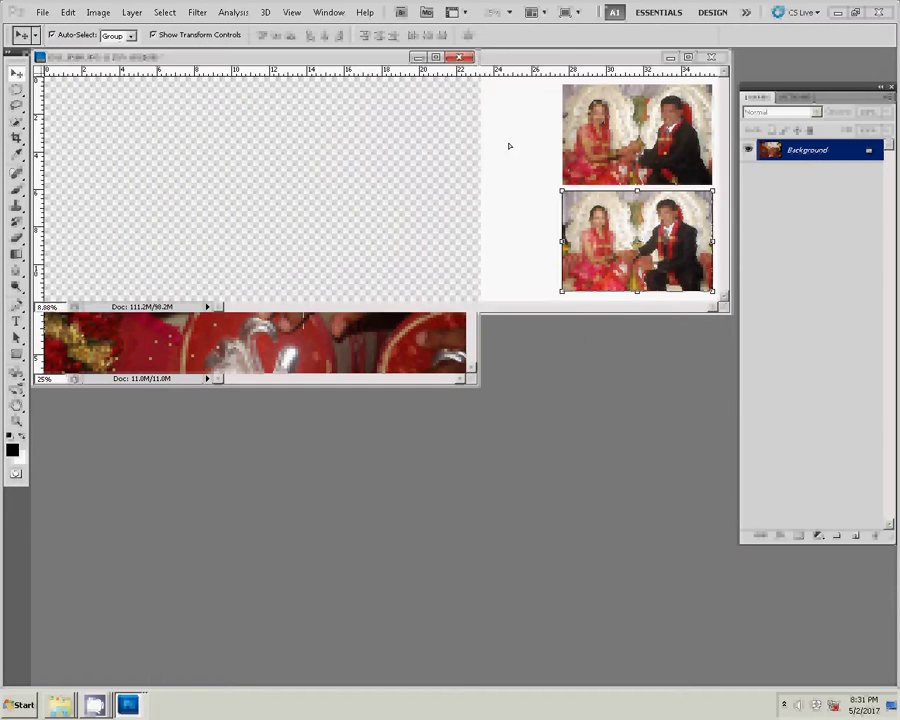
left_click_drag(508, 148, 502, 127)
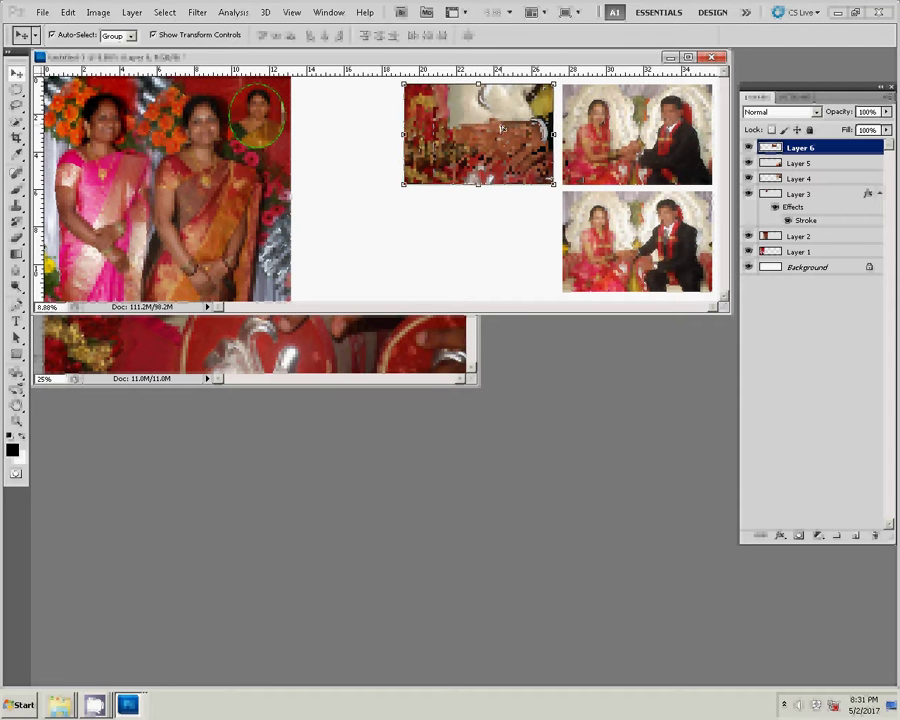
left_click(356, 365)
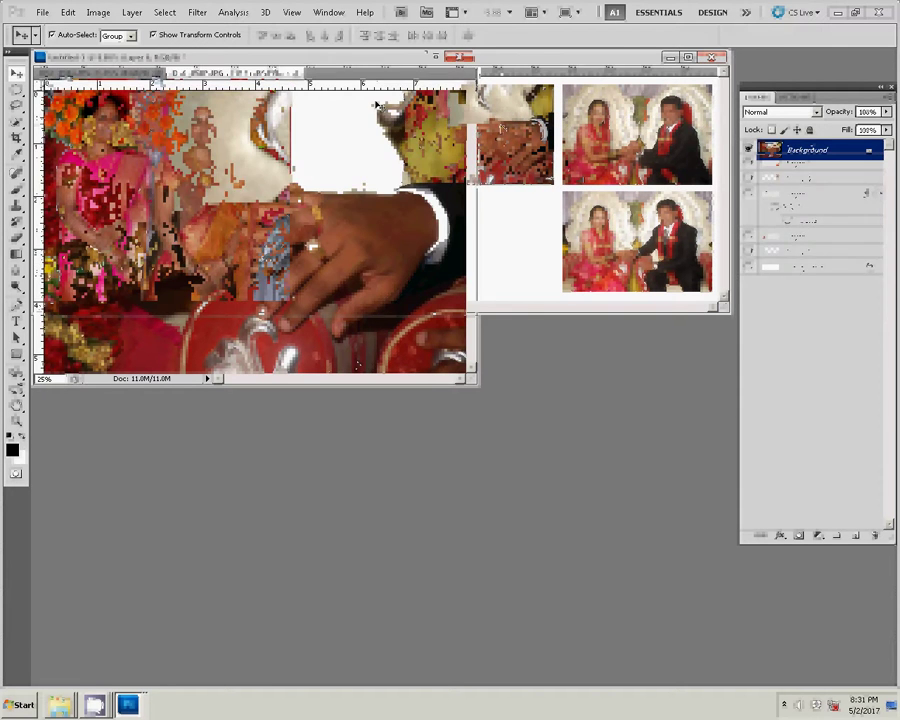
left_click(297, 76)
left_click(434, 257)
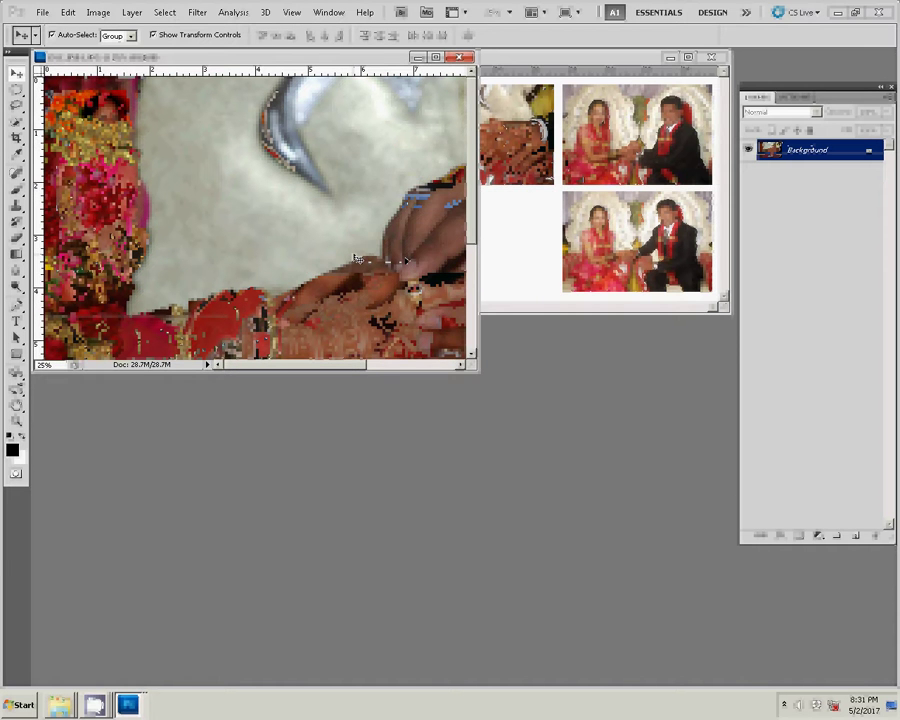
- Resize the second hands photo to 9 inches wide and close it without saving
key("ctrl+alt+i")
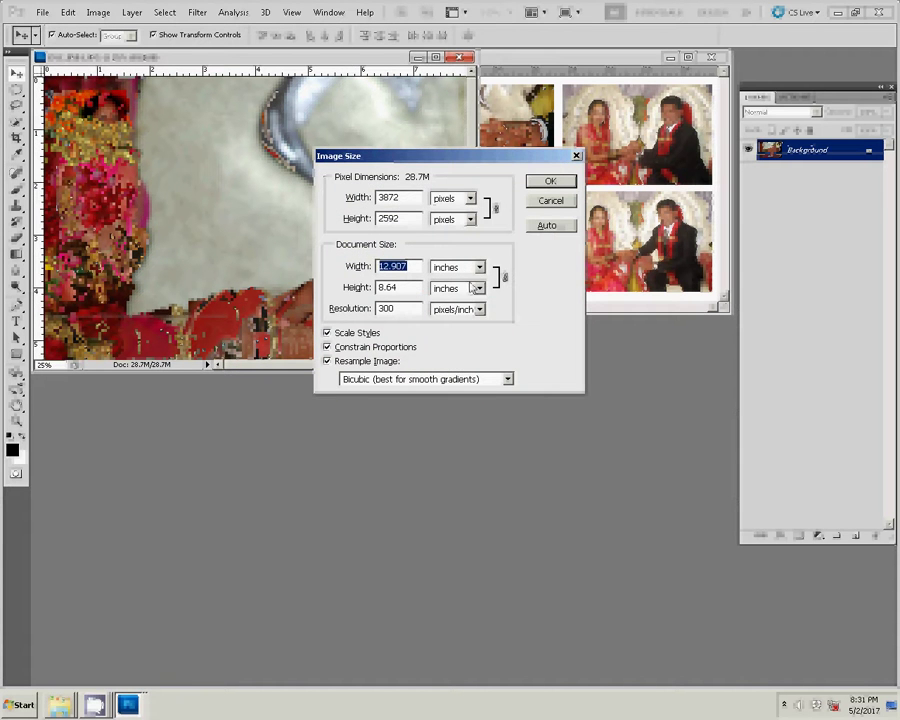
type("9")
left_click(549, 181)
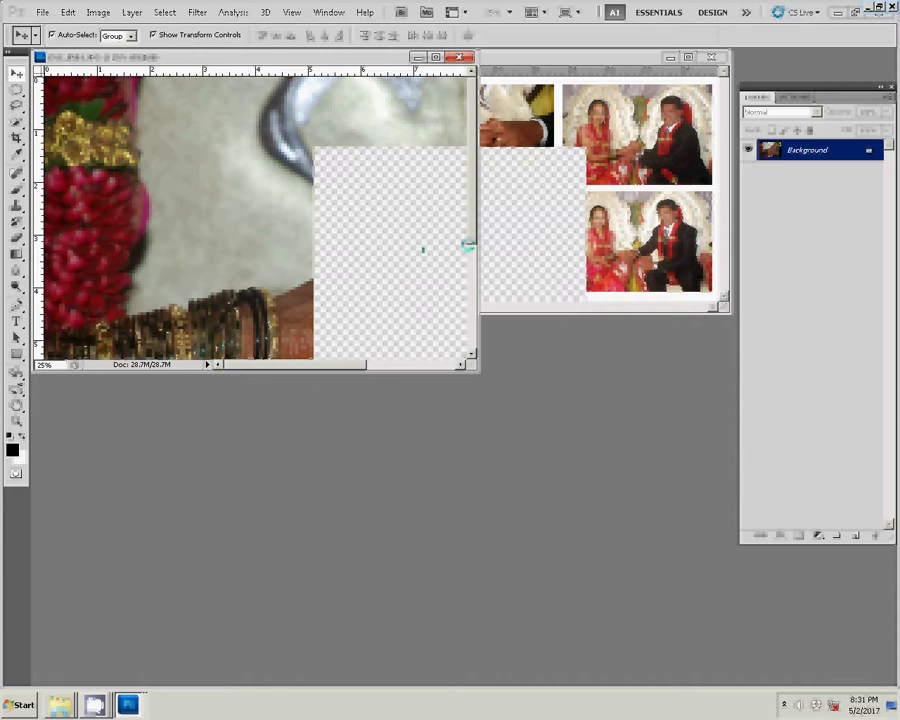
left_click(796, 98)
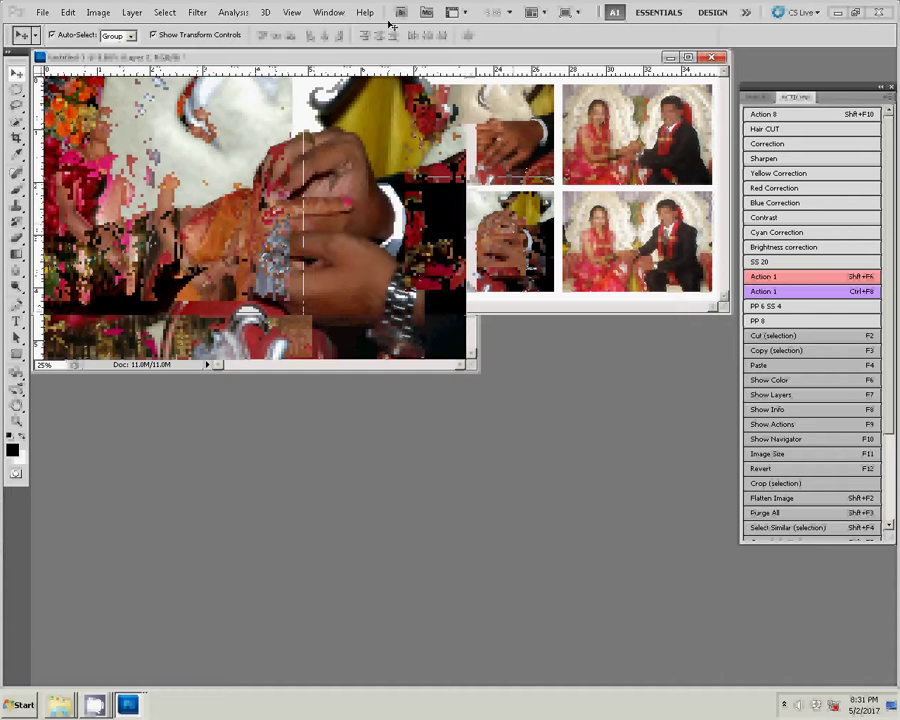
left_click(455, 58)
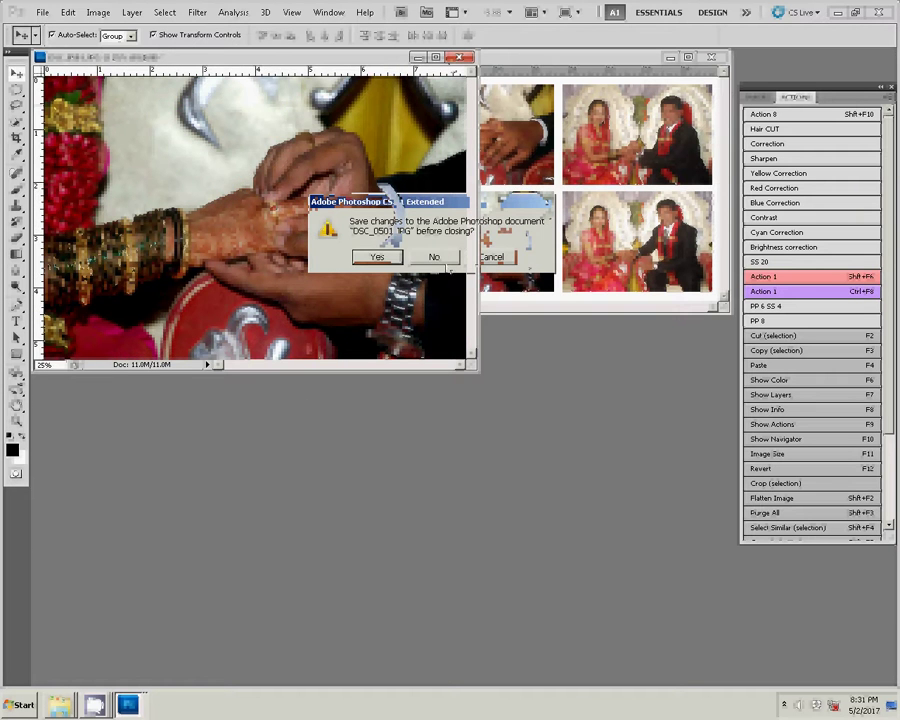
left_click(434, 257)
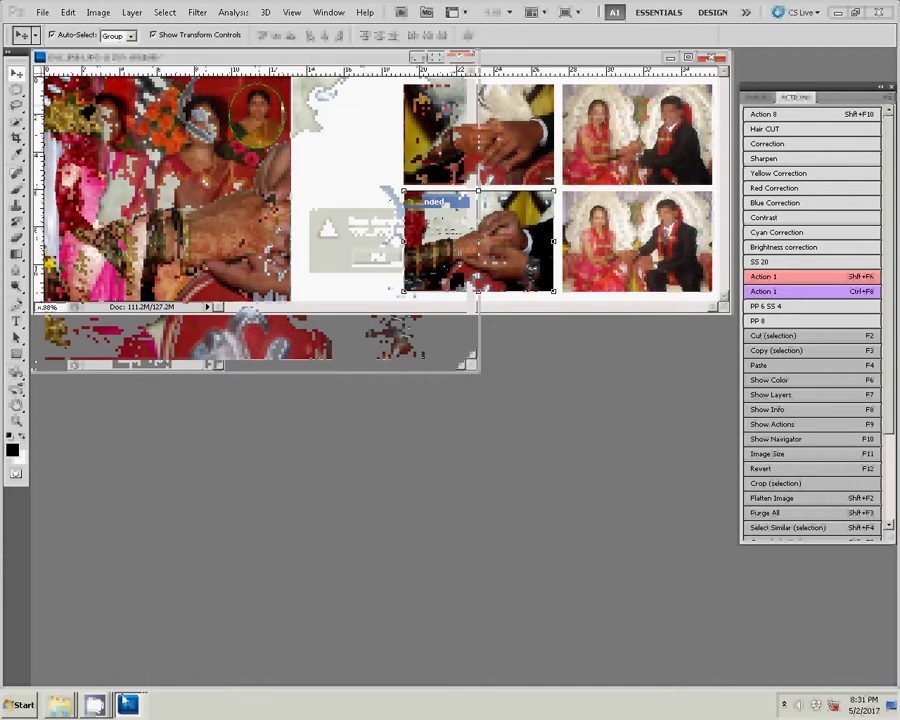
mouse_move(60, 705)
left_click(50, 682)
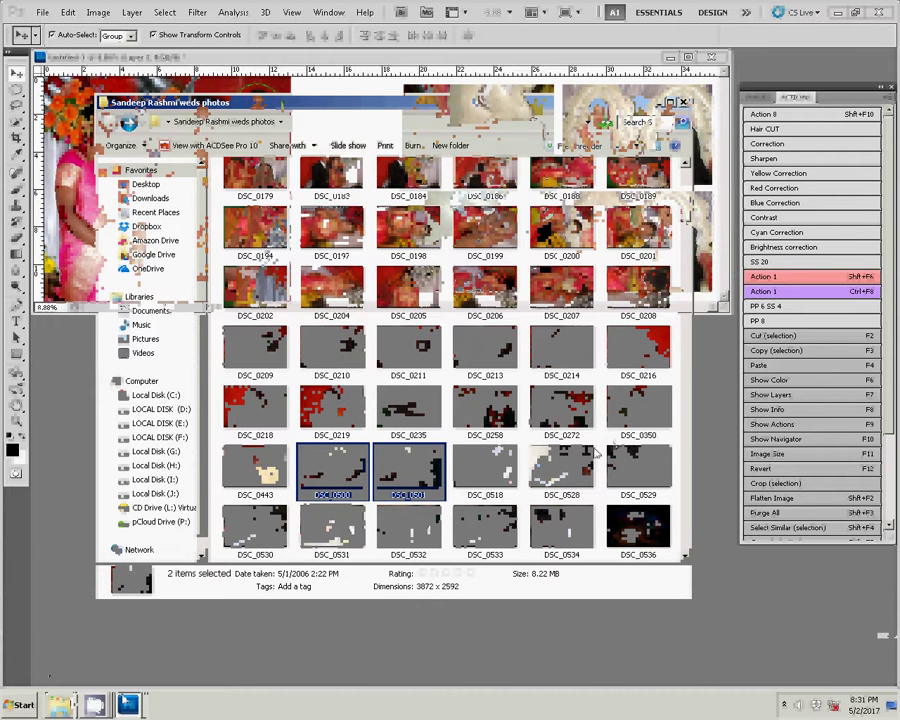
- Open the bride portrait DSC_0216 in Photoshop and bring up the zoom options
double_click(638, 348)
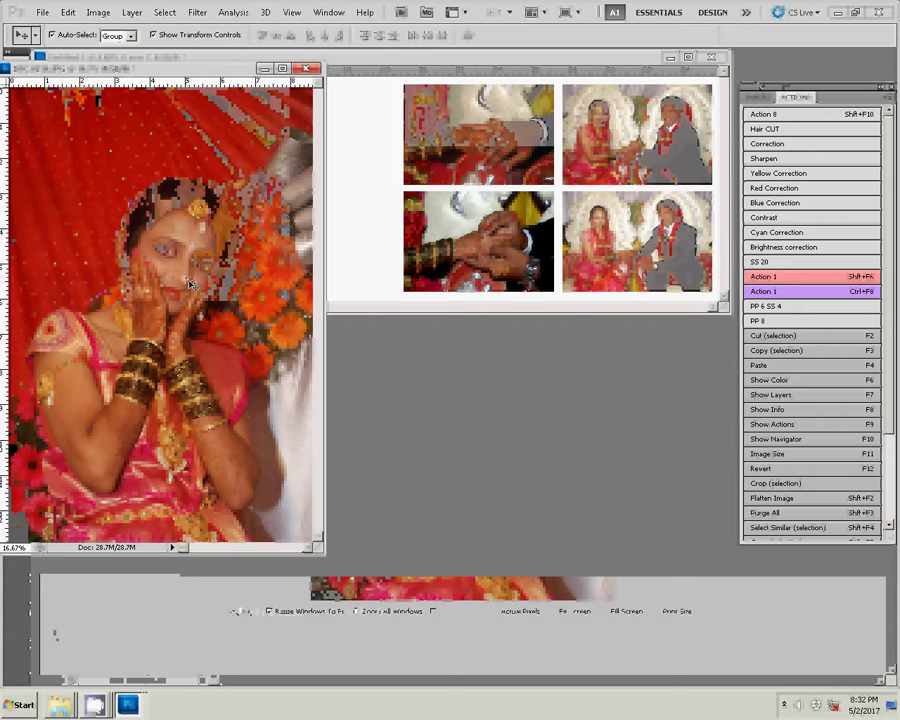
key("z")
right_click(191, 283)
- Fit and zoom the bride portrait, then set its Image Size width to 6 inches
left_click(221, 289)
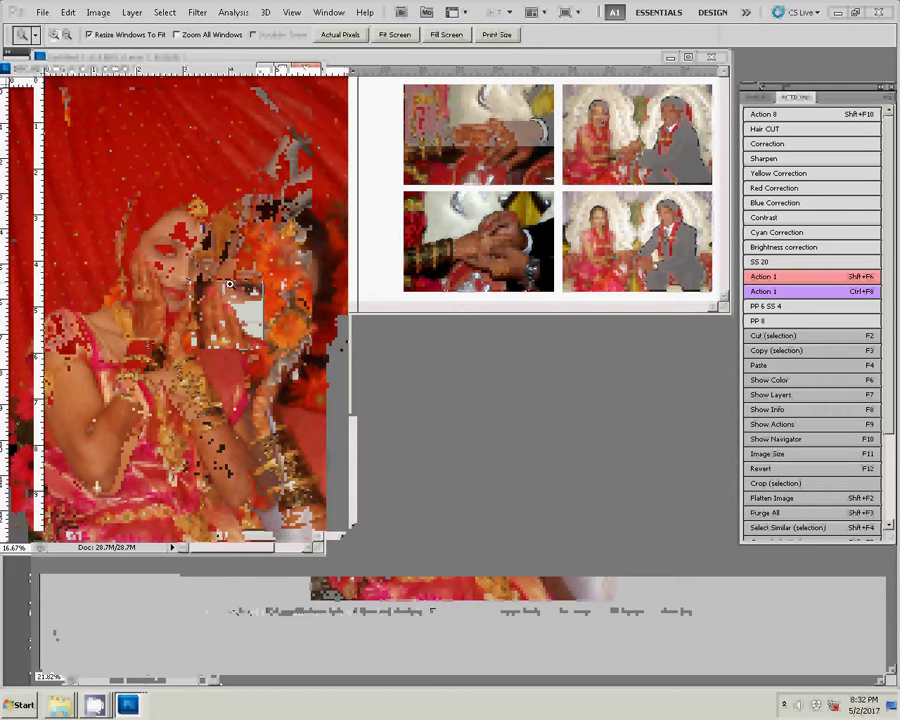
left_click(243, 291)
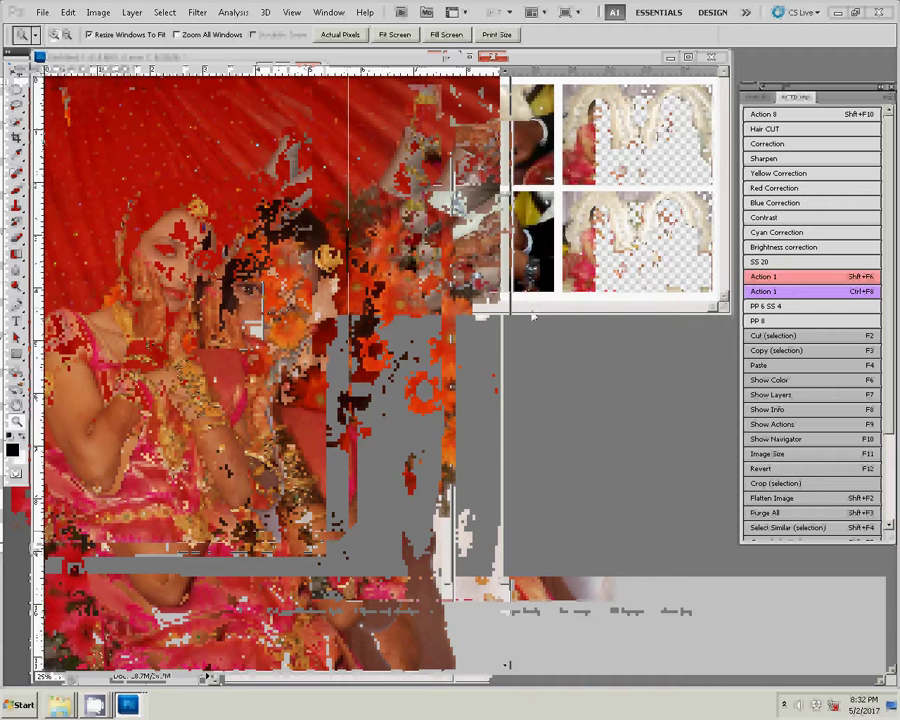
key("F11")
left_click(403, 267)
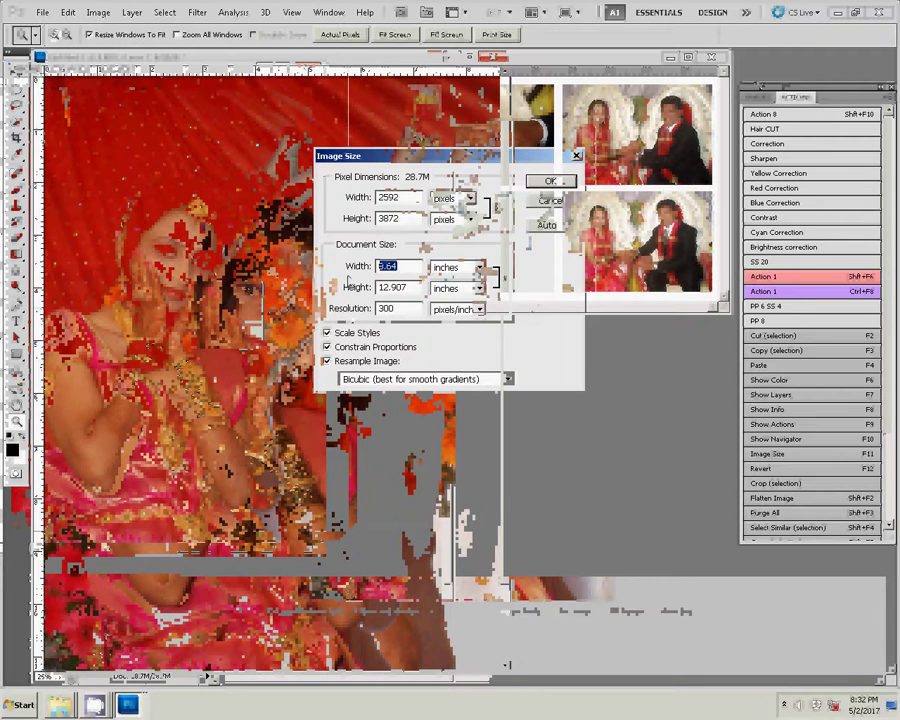
type("6")
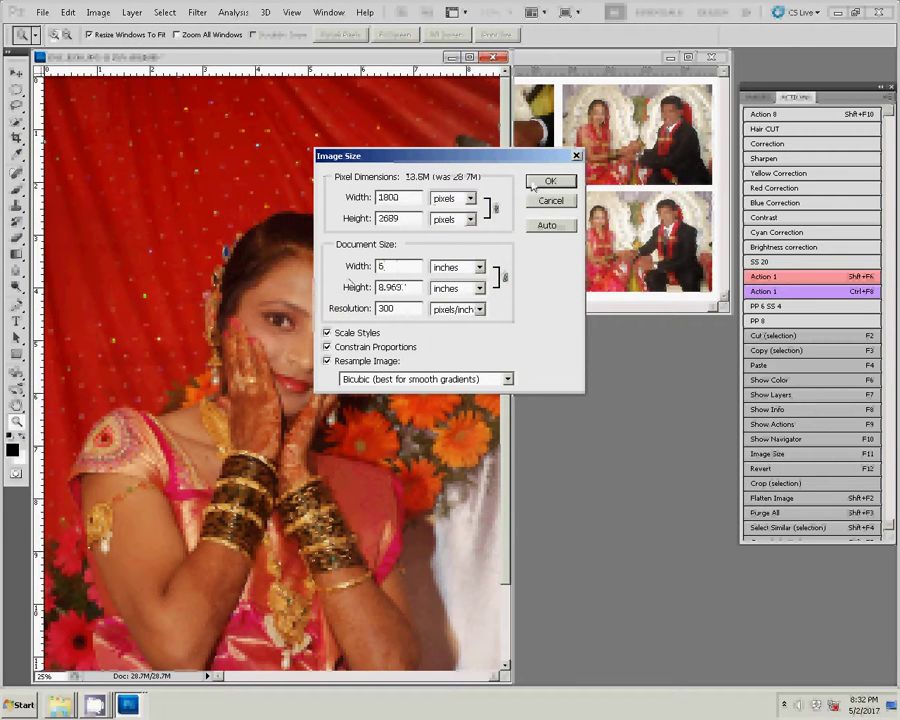
key("Return")
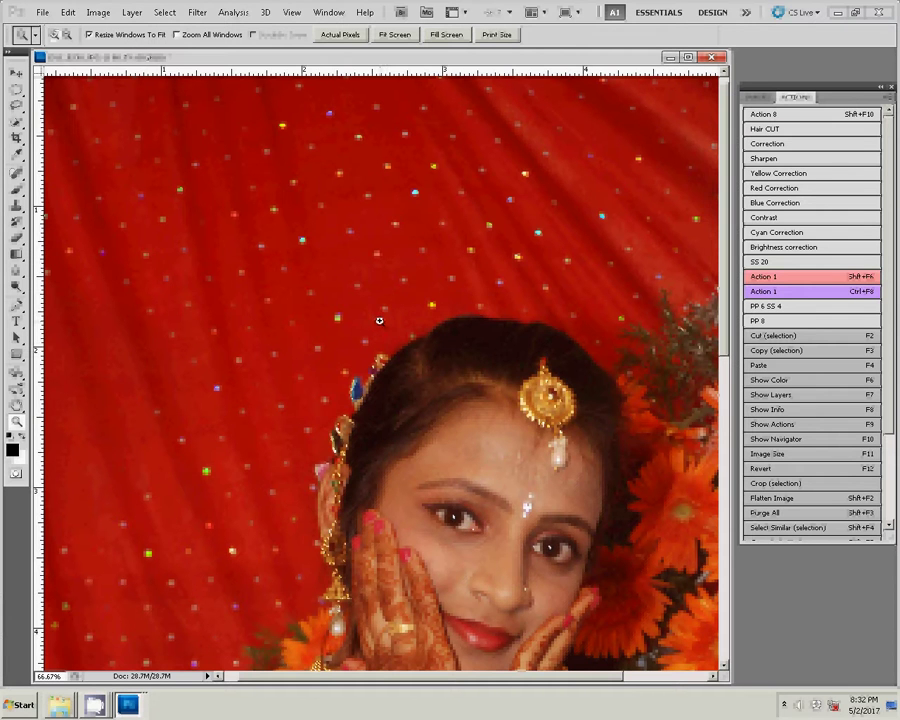
- Scale the bride portrait about 156%, tilt it -8°, and move it beside the women group
right_click(380, 321)
left_click(395, 327)
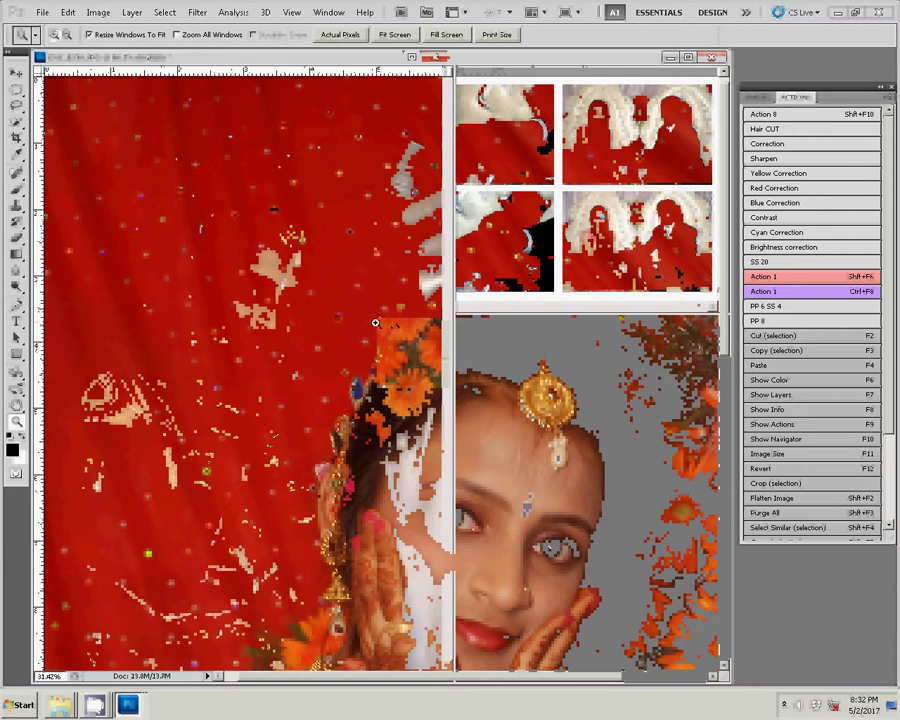
key("v")
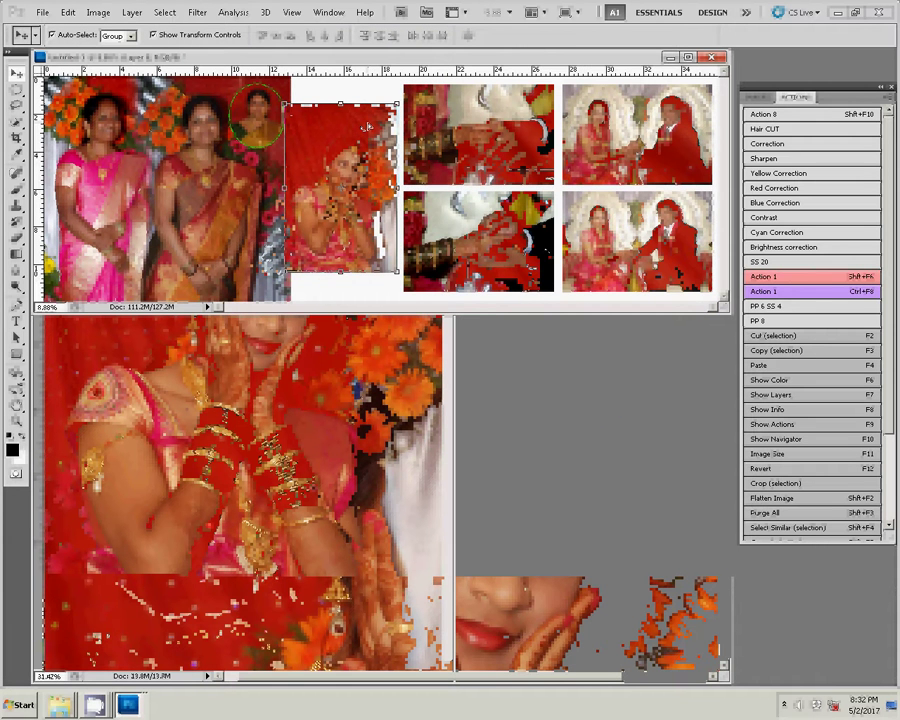
mouse_move(397, 104)
left_mouse_down()
mouse_move(425, 65)
mouse_move(457, 113)
left_mouse_up()
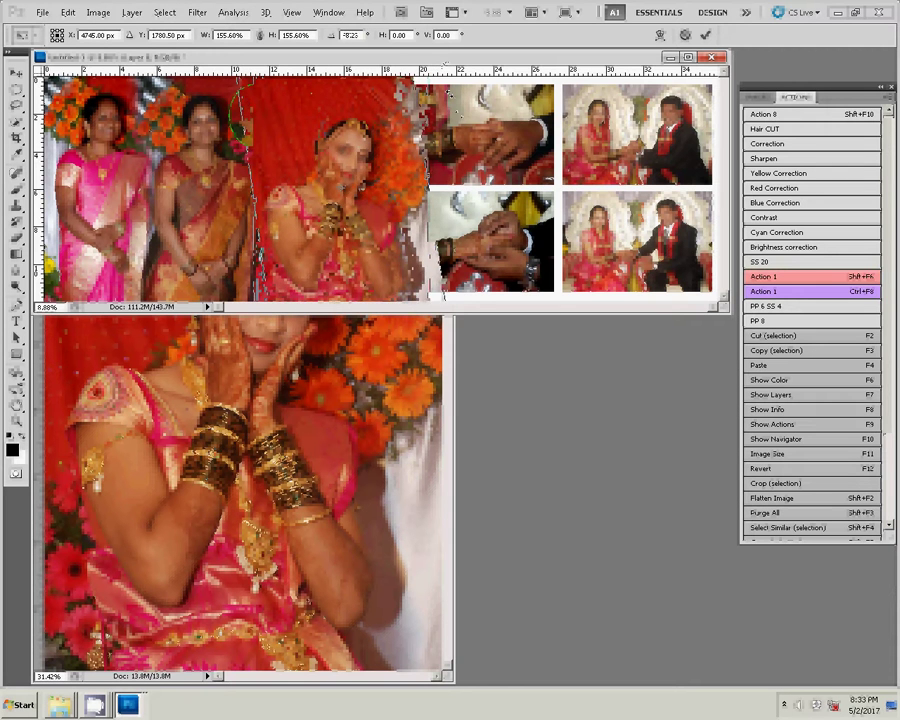
left_click_drag(458, 114, 448, 92)
key("Return")
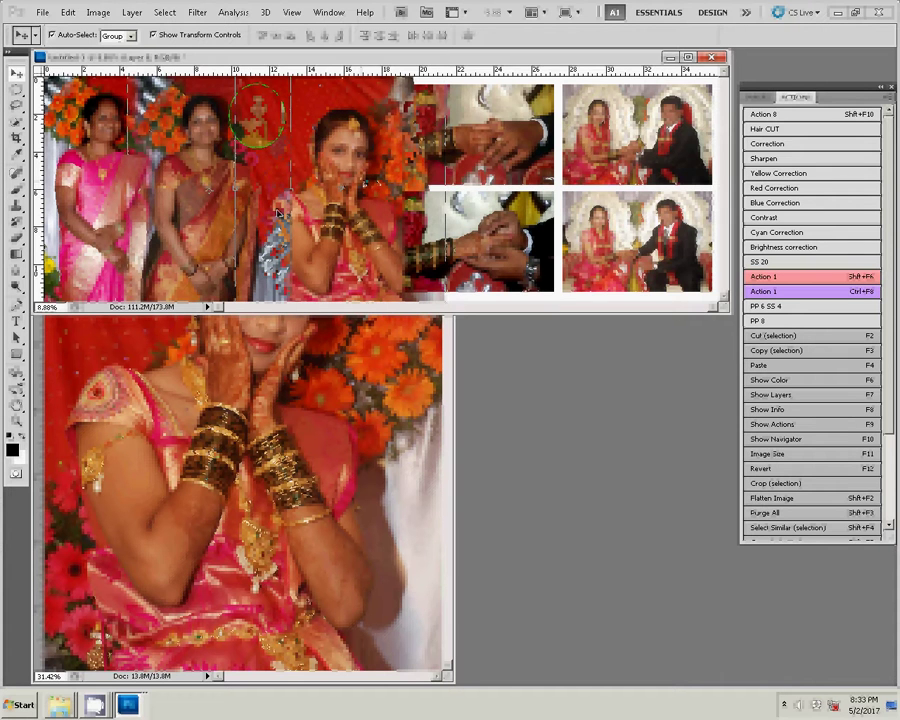
left_click_drag(362, 183, 279, 213)
key("e")
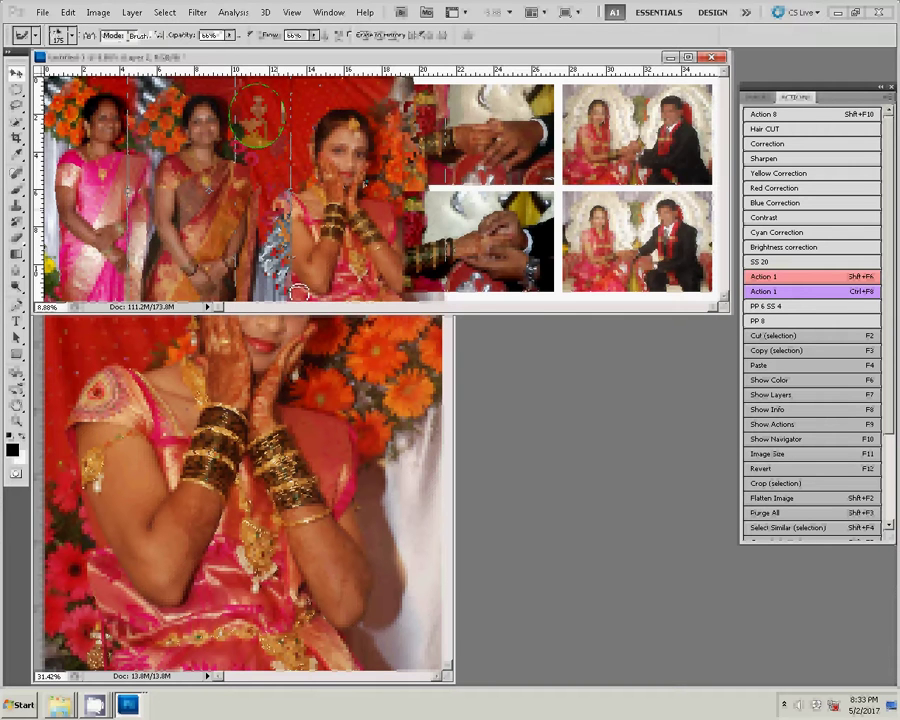
- Erase the bride portrait's left edge with a larger brush to blend it into the women group
key("bracketright")
key("bracketright")
key("bracketright")
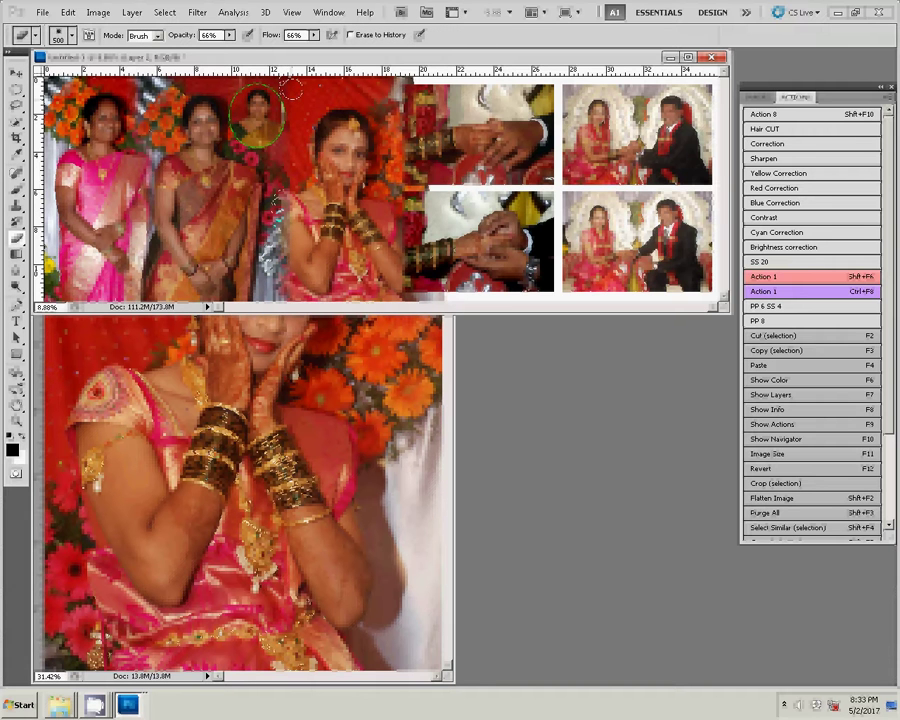
left_click(285, 213)
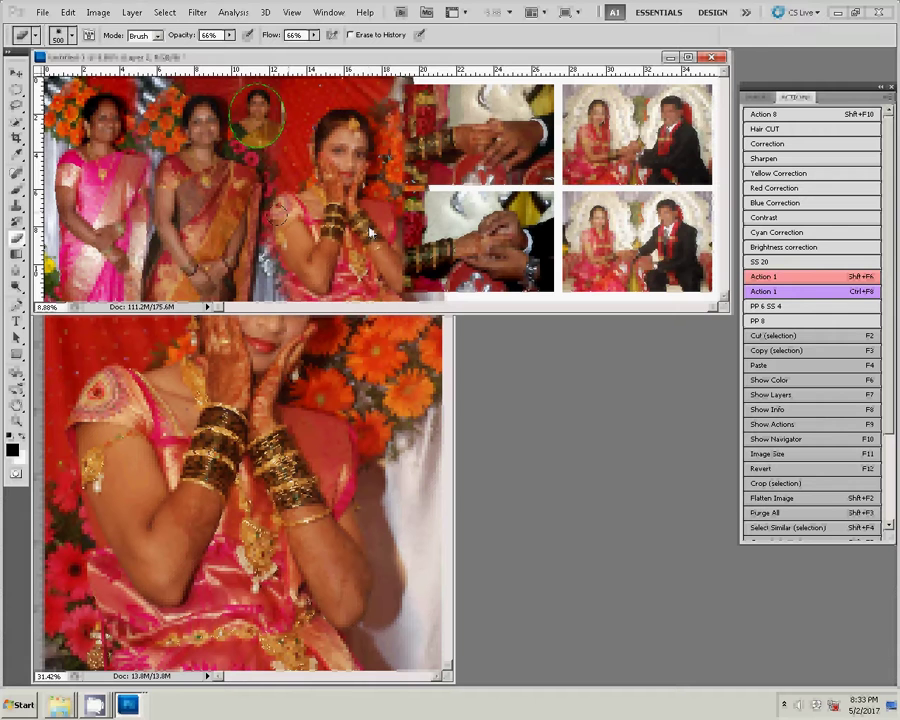
key("v")
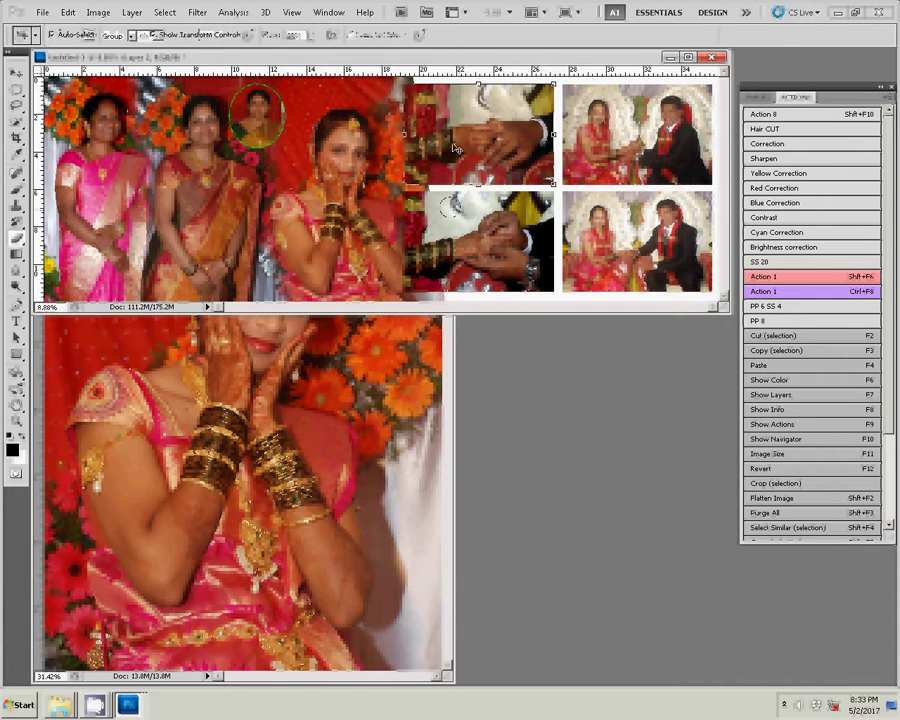
- Add a 25 px bright blue Stroke layer style to the upper hands photo (Layer 6)
left_click(757, 97)
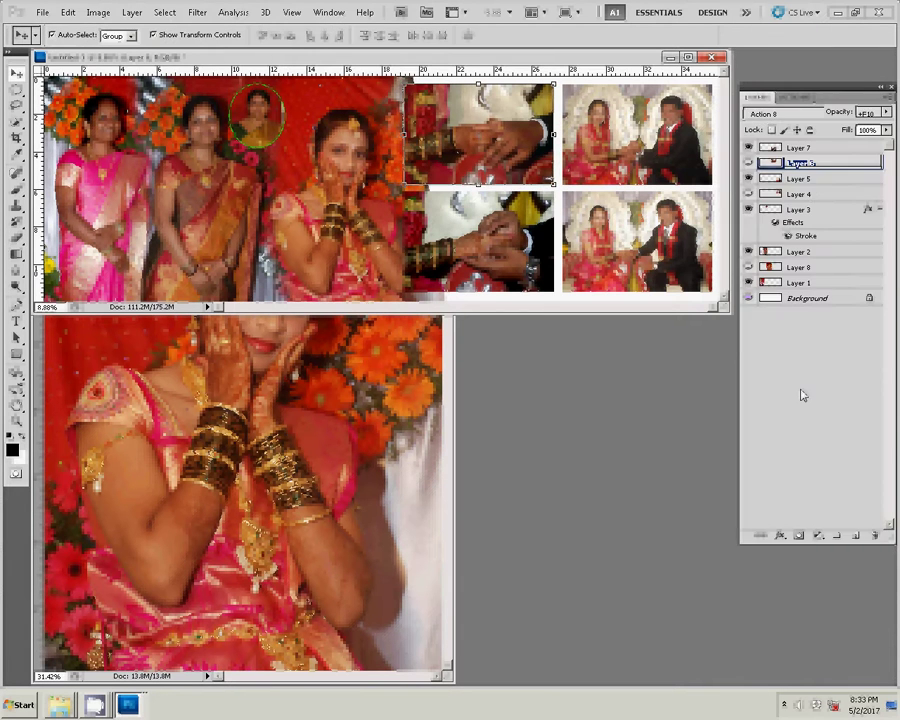
left_click(781, 536)
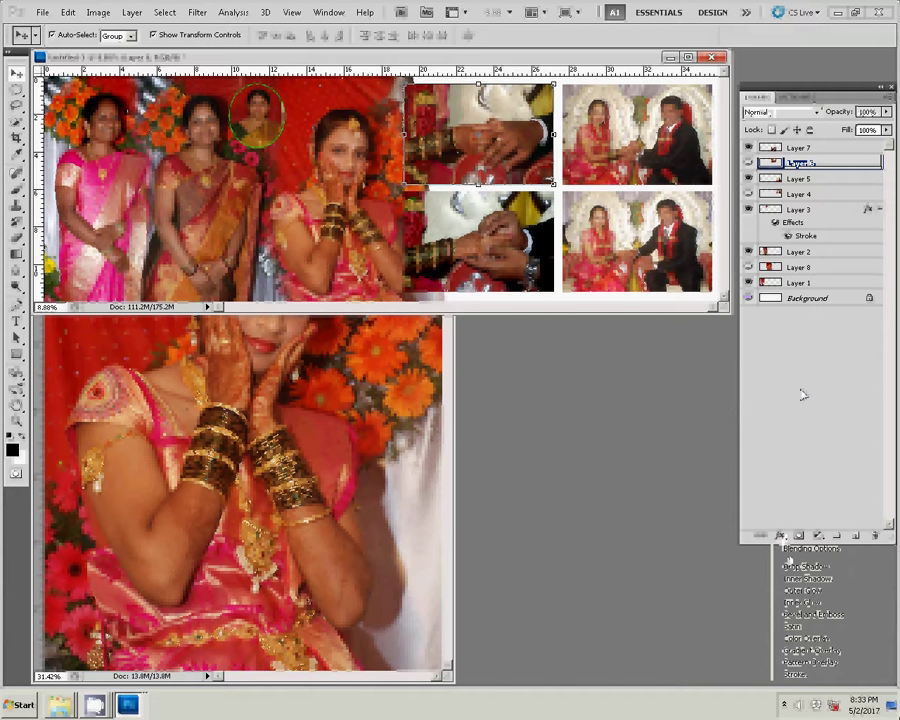
left_click(818, 675)
left_click(405, 266)
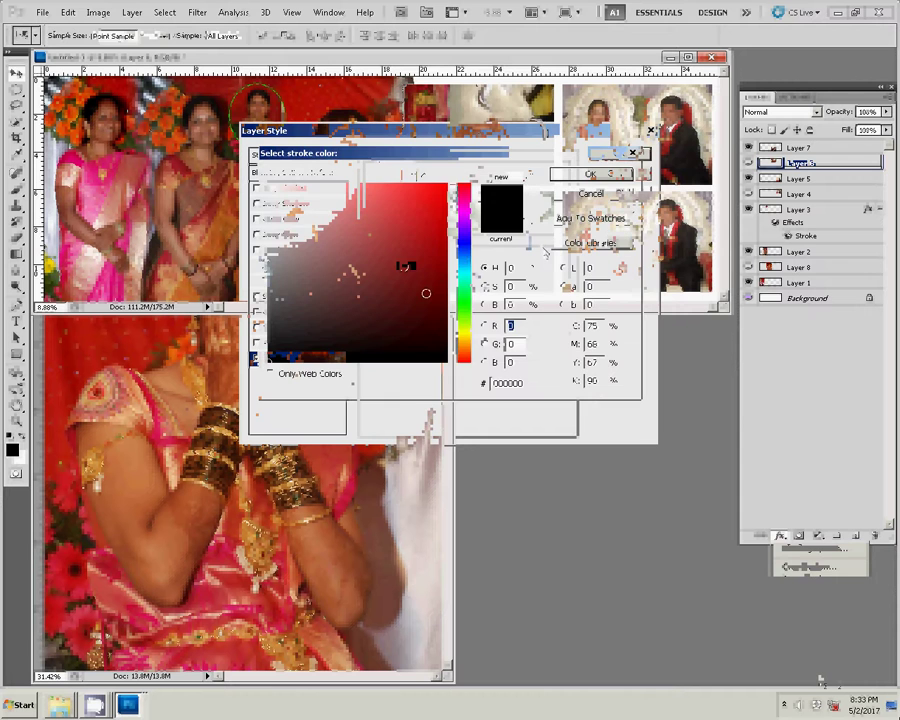
left_click(463, 243)
left_click(446, 190)
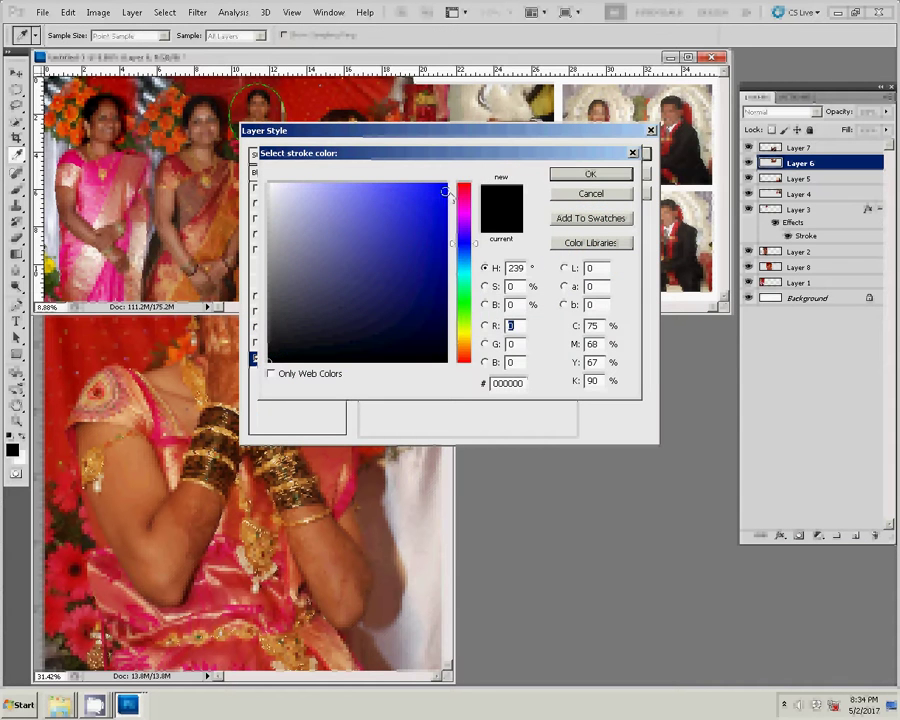
left_click(596, 177)
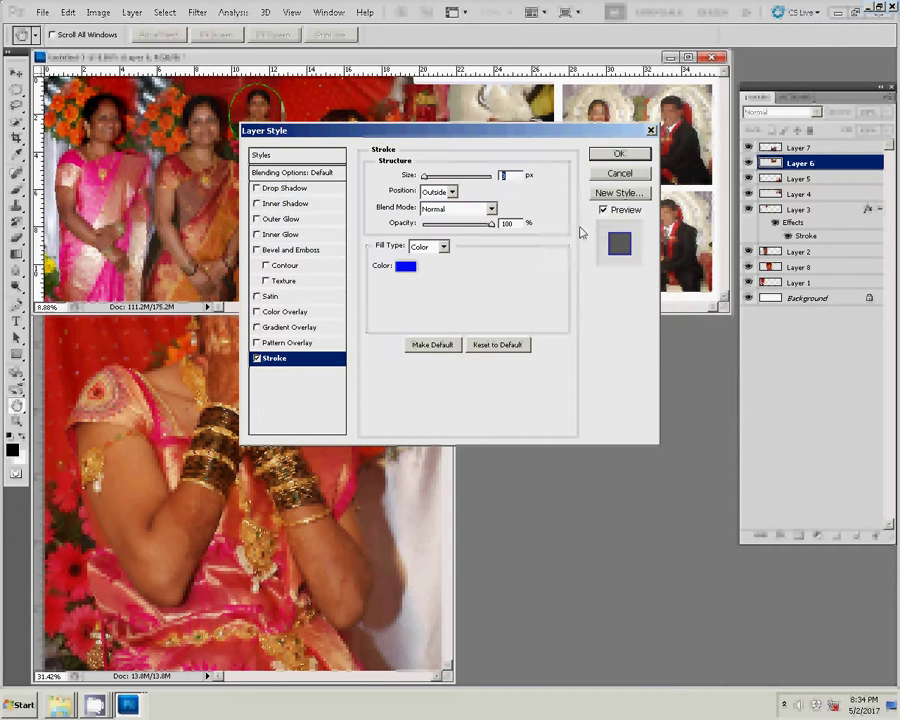
type("25")
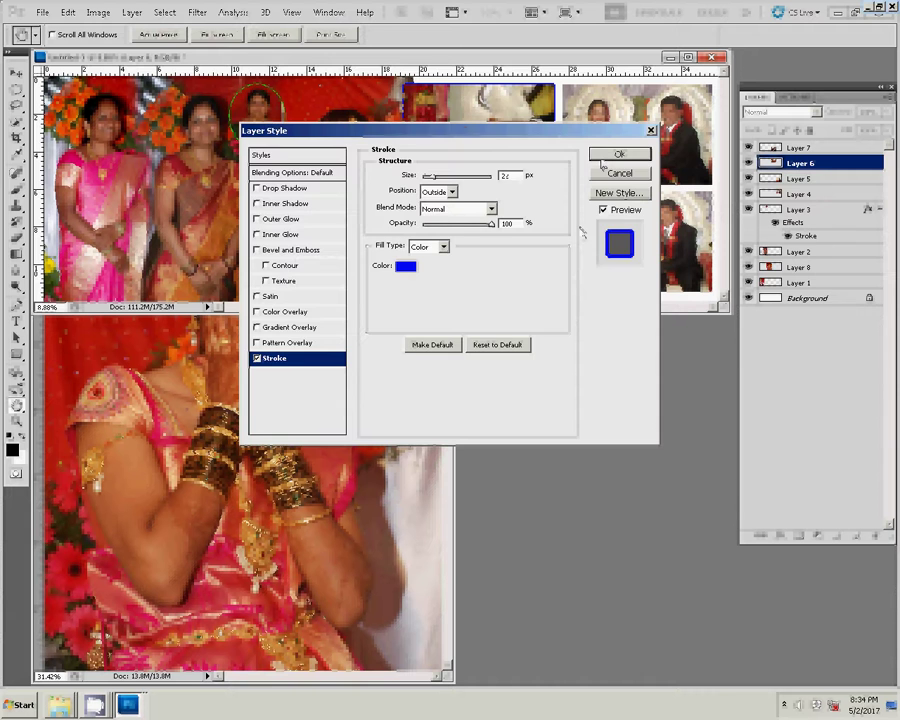
left_click(618, 154)
- Copy the blue stroke style and paste it onto the lower hands photo layer
right_click(789, 164)
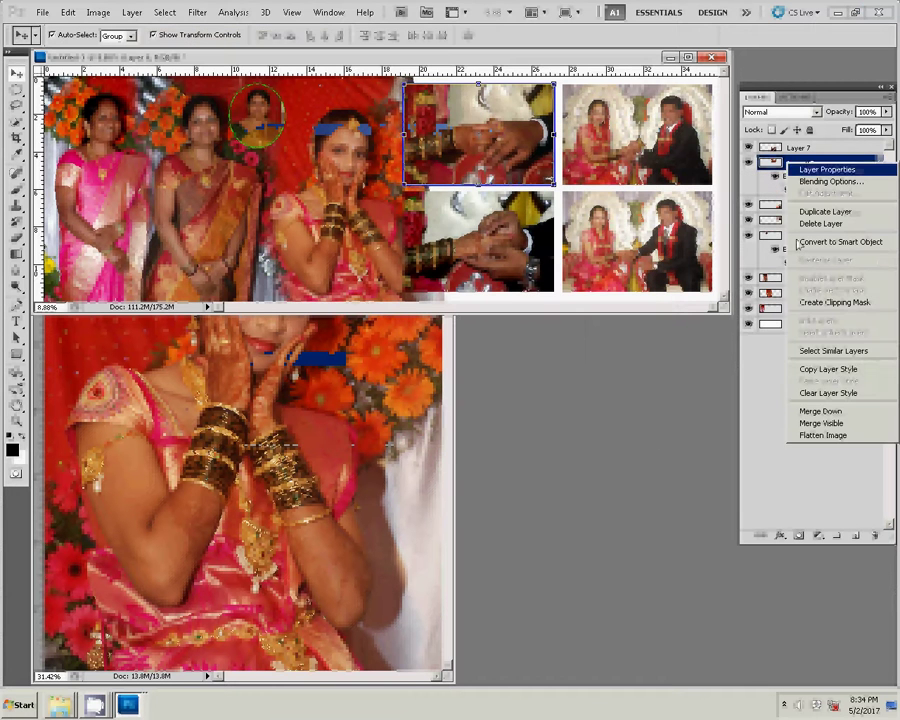
left_click(828, 369)
left_click(800, 148)
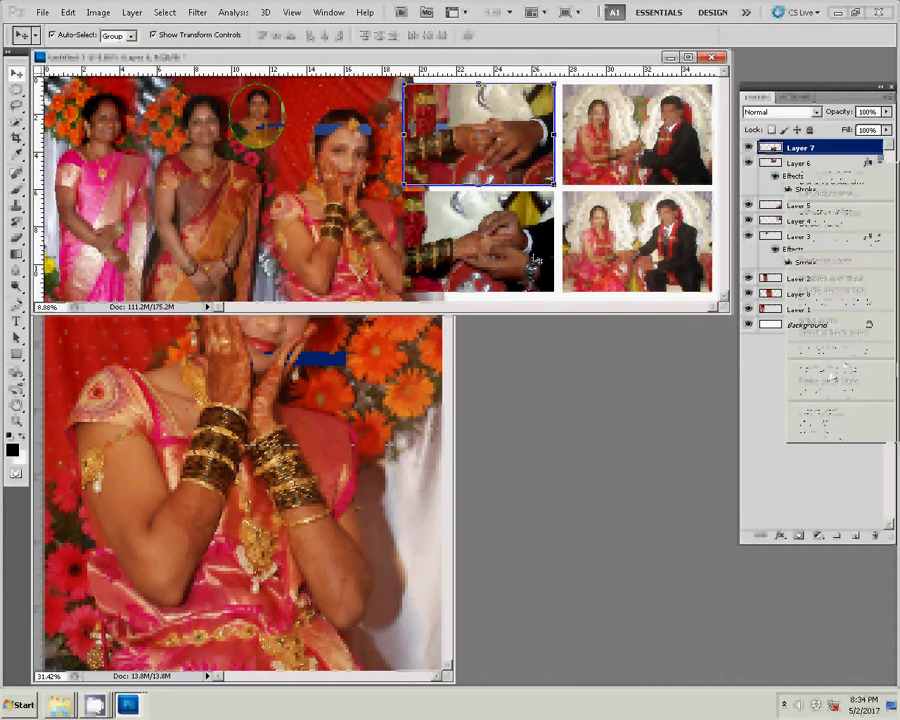
left_click(821, 166)
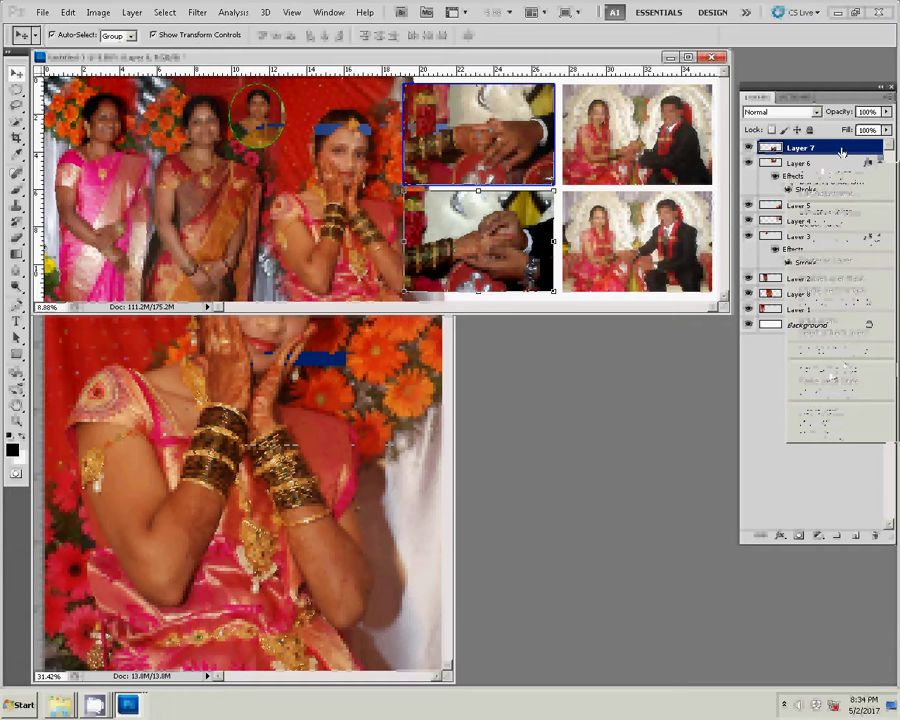
right_click(788, 148)
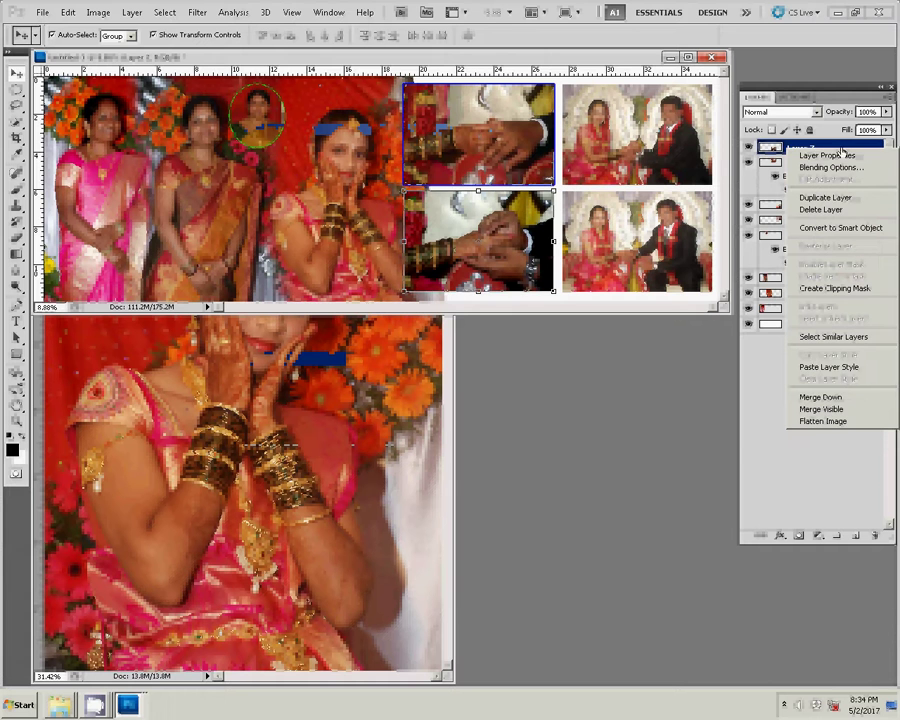
left_click(819, 367)
- Paste the blue stroke onto the top-right and bottom-right couple photos, nudging the latter left
left_click(800, 247)
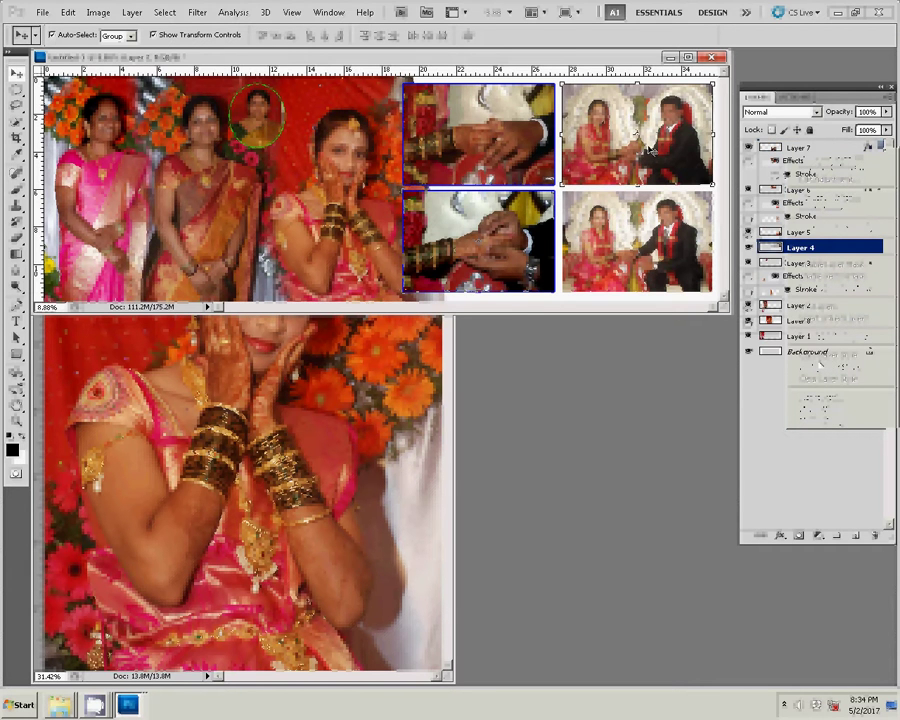
right_click(798, 250)
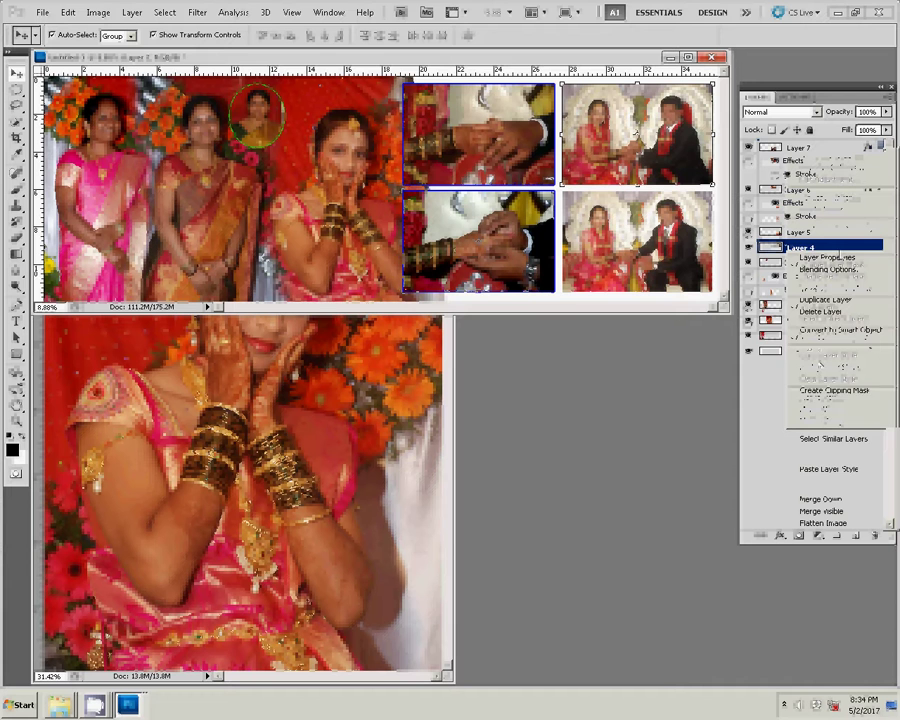
left_click(840, 469)
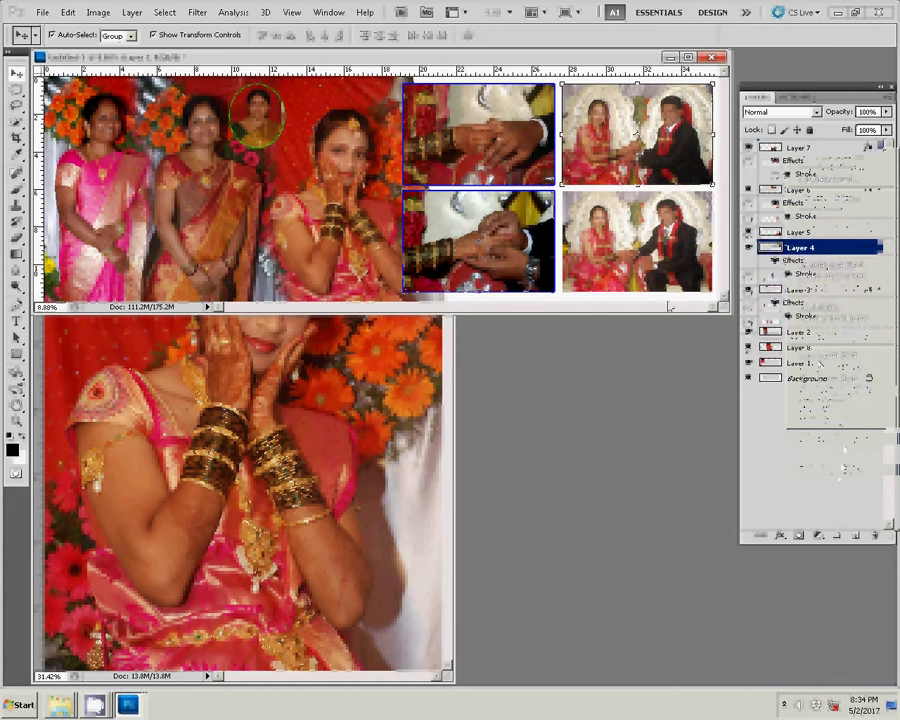
left_click(820, 232)
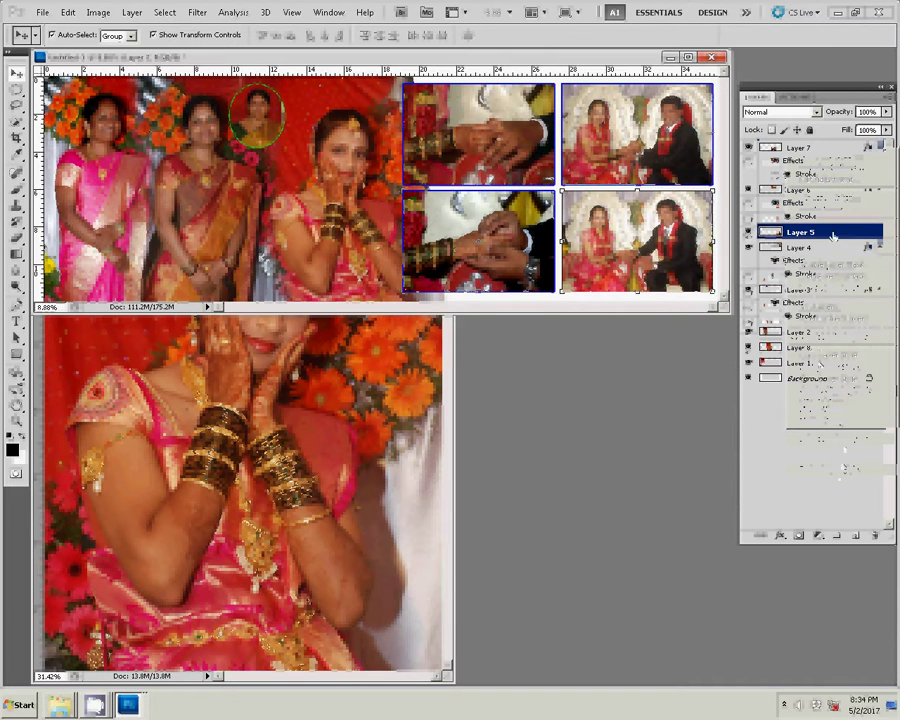
right_click(835, 236)
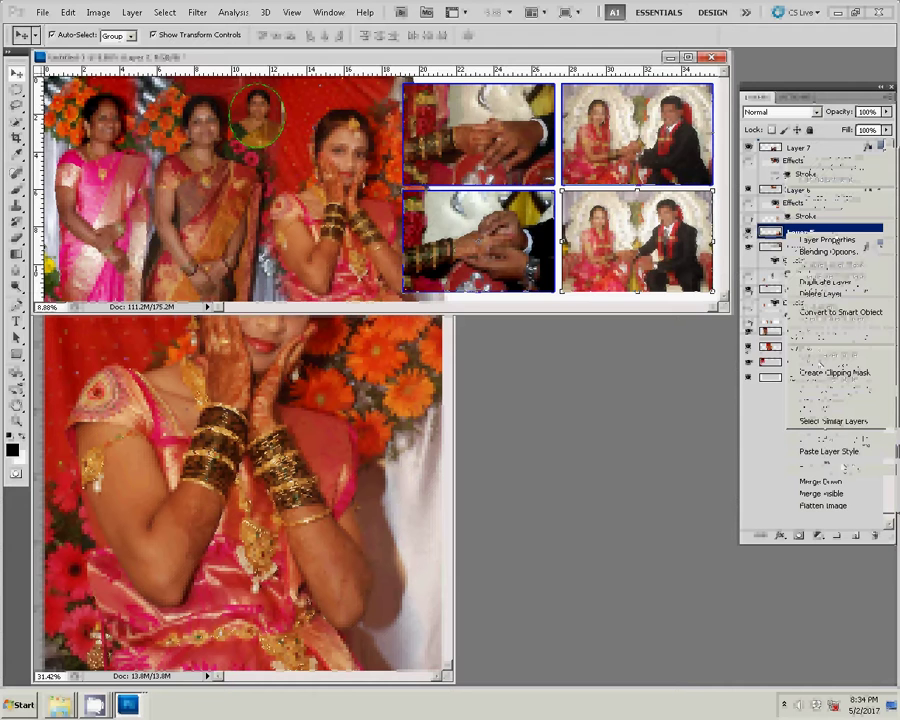
left_click(829, 451)
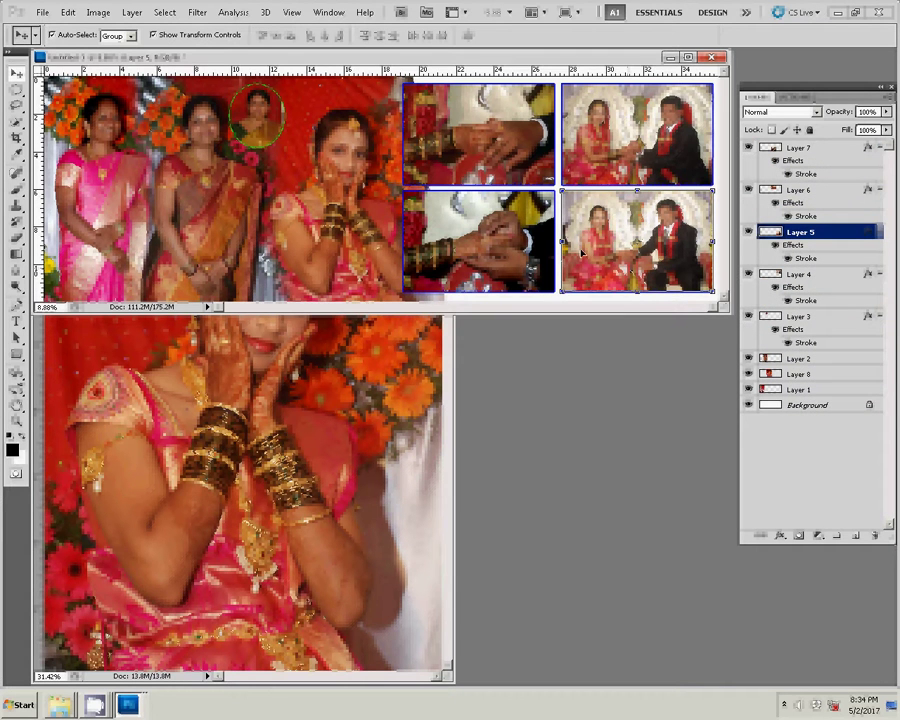
key("shift+Left")
key("shift+Left")
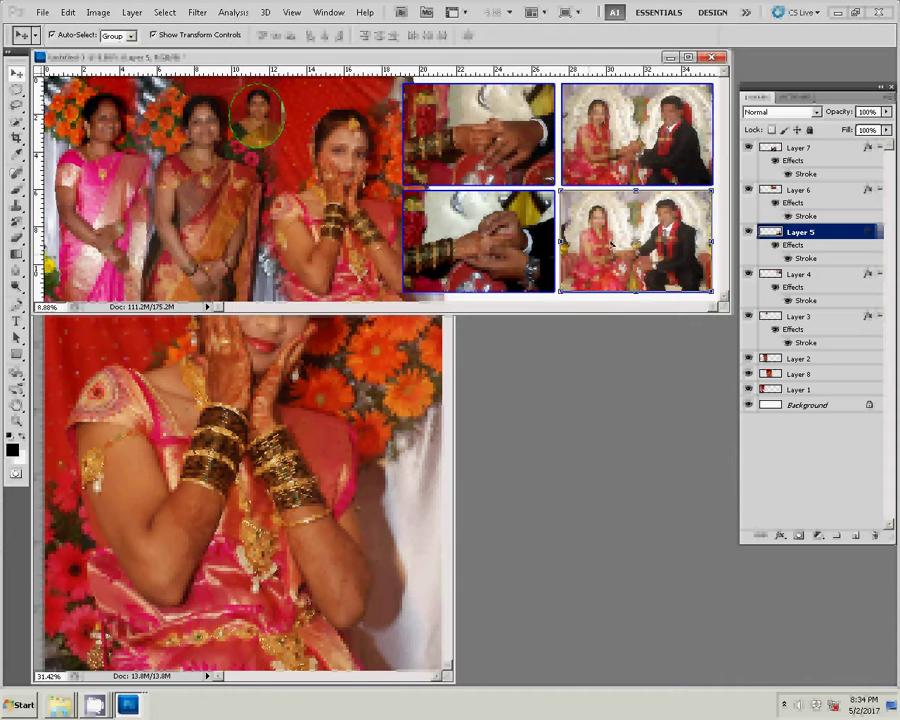
left_click(622, 150)
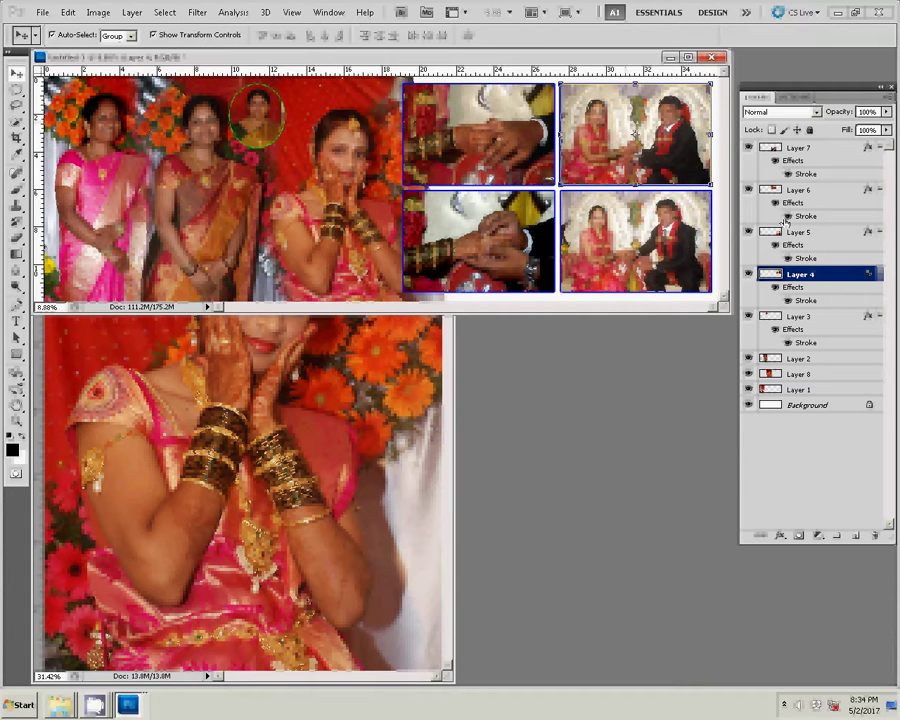
- Save the collage as Photoshop PSD file '42' in k5, accepting Maximize Compatibility
key("ctrl+s")
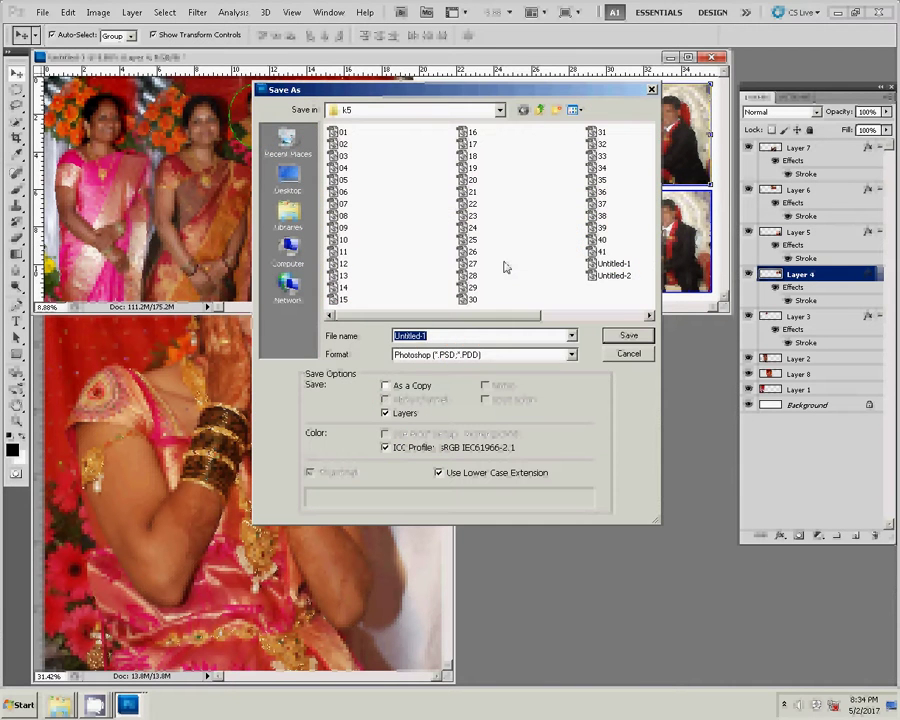
type("42")
left_click(629, 337)
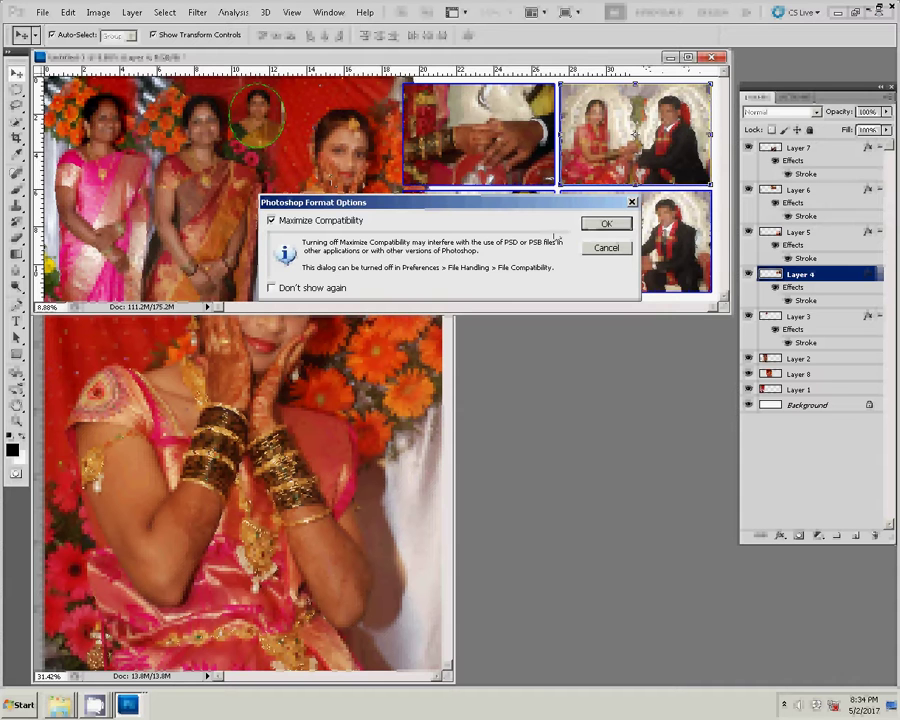
left_click(605, 223)
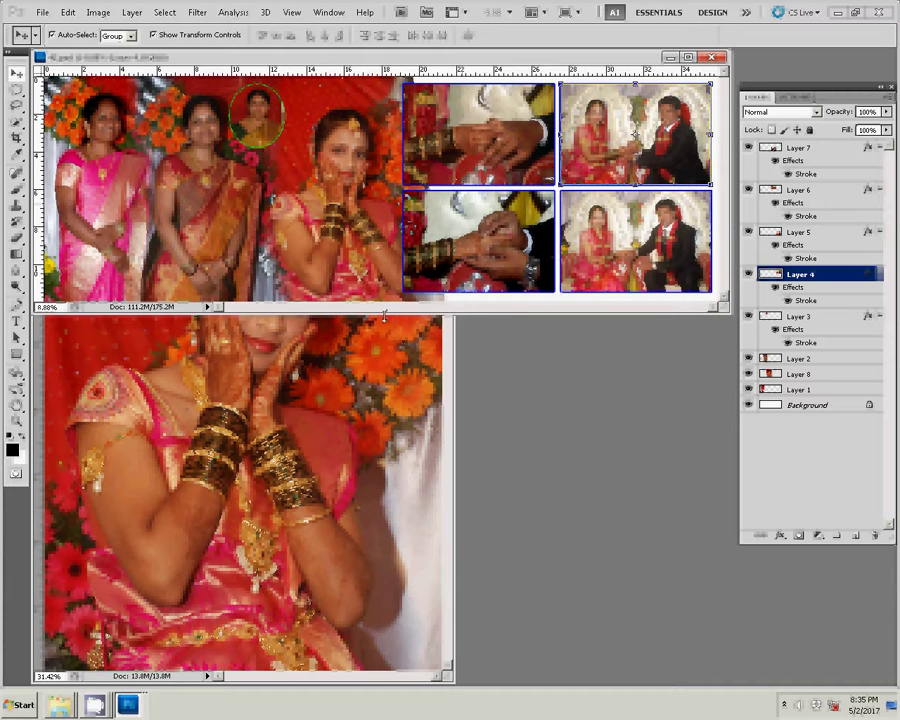
- Close the bride portrait document without saving and select Layer 8 in the collage
left_click(143, 566)
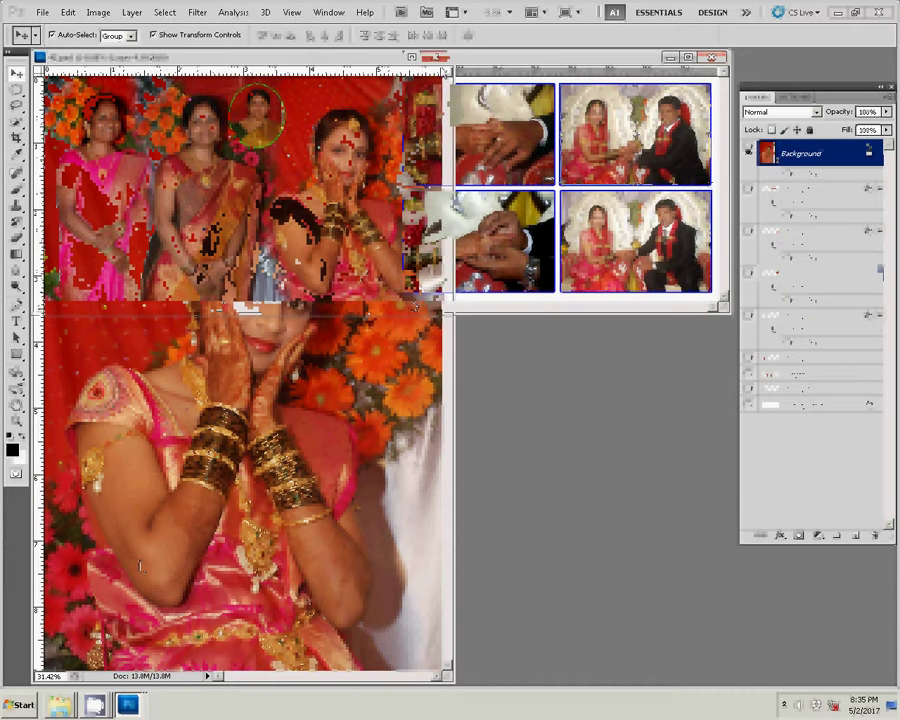
left_click(441, 57)
left_click(434, 257)
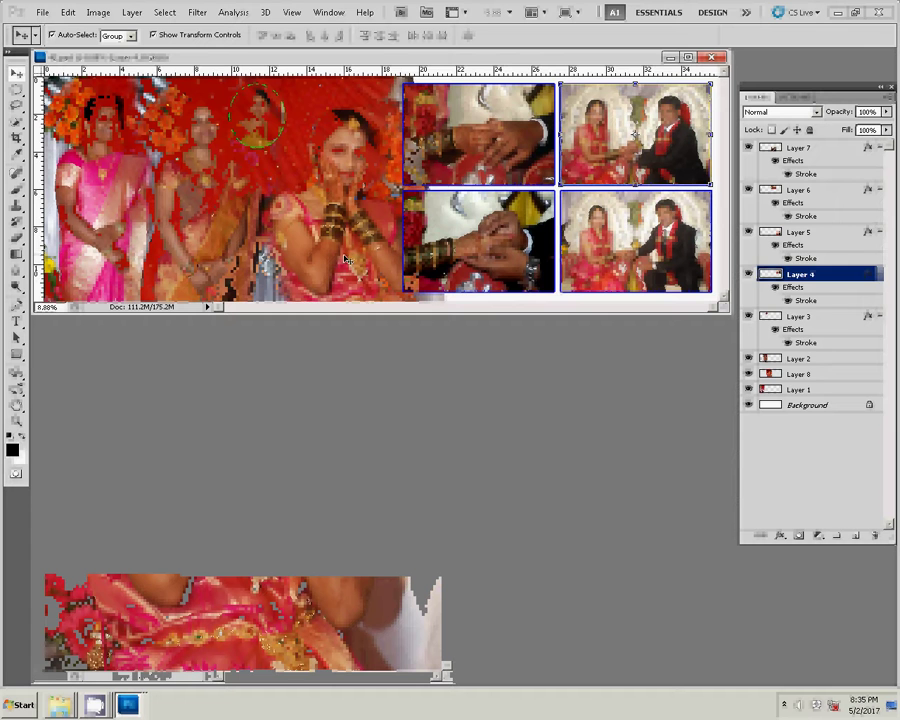
left_click(345, 258)
- Cancel the Save As and Open dialogs, then close the collage and DSC_0350.JPG unsaved
key("ctrl+shift+s")
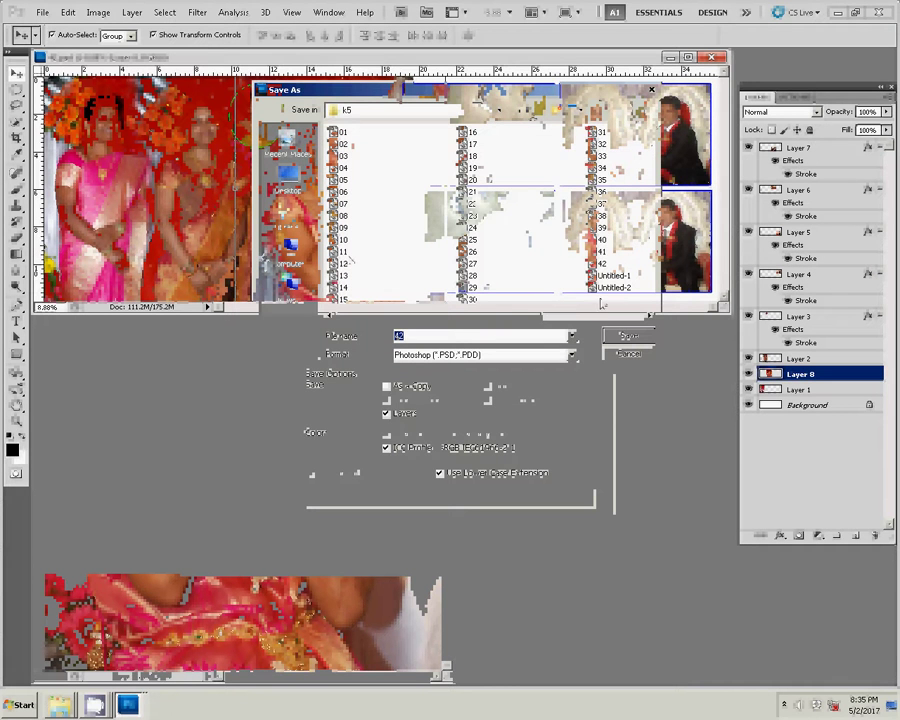
left_click(628, 354)
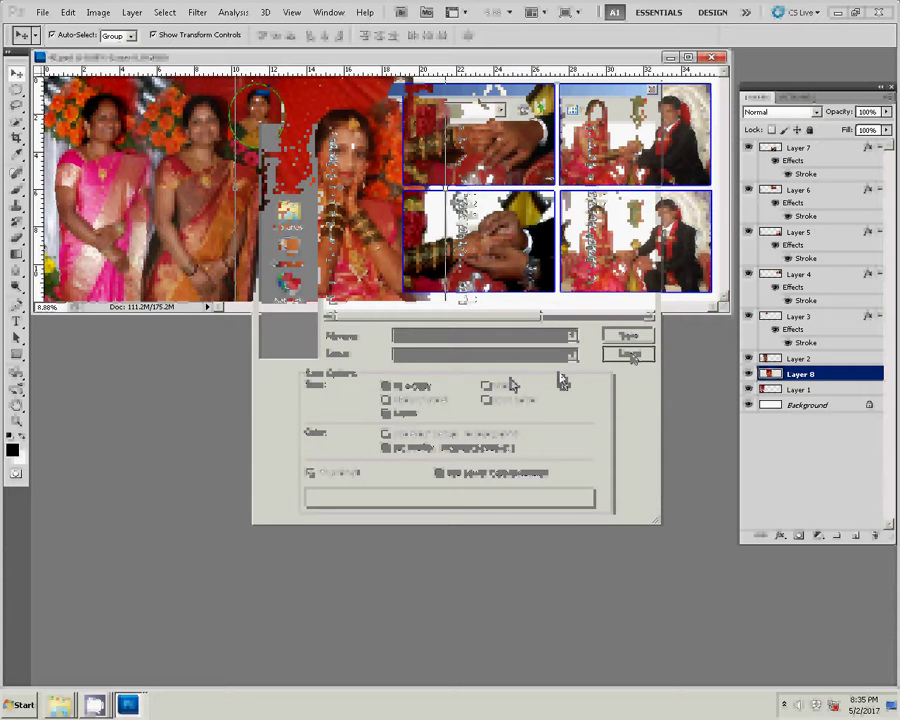
key("ctrl+o")
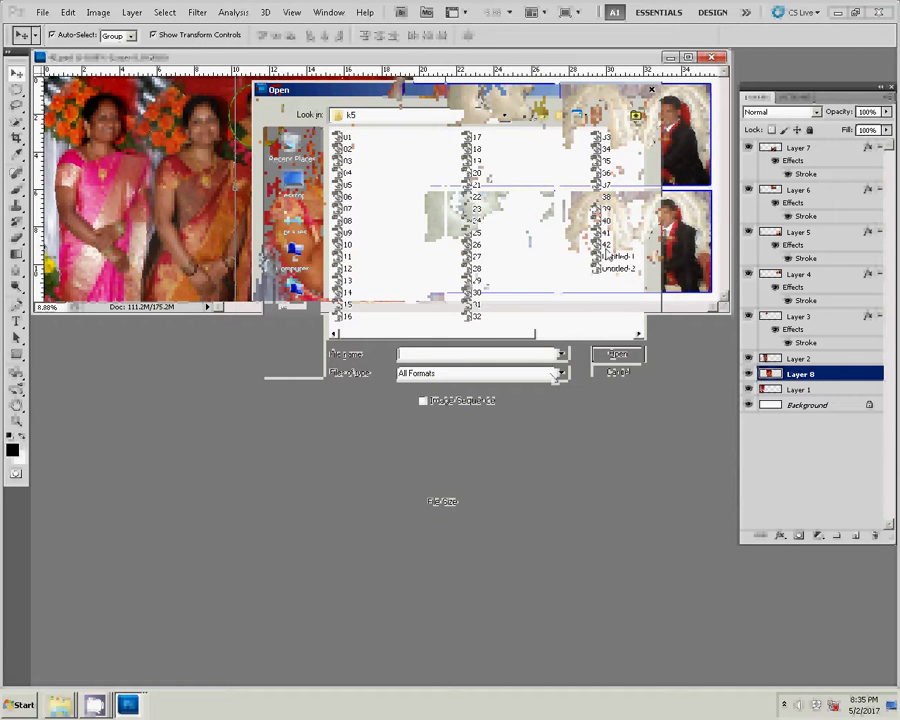
left_click(617, 372)
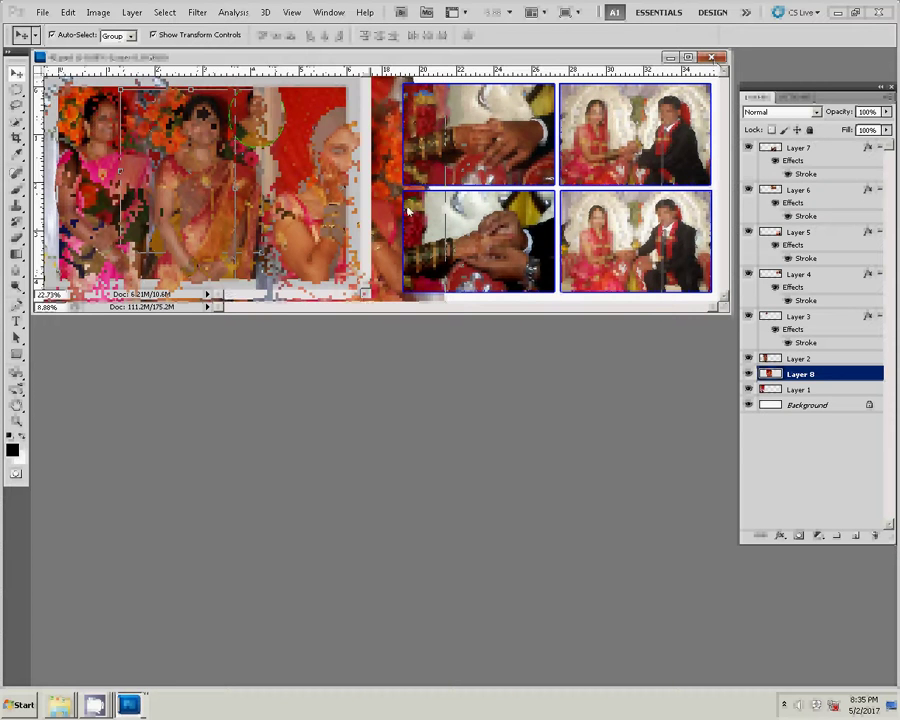
key("ctrl+w")
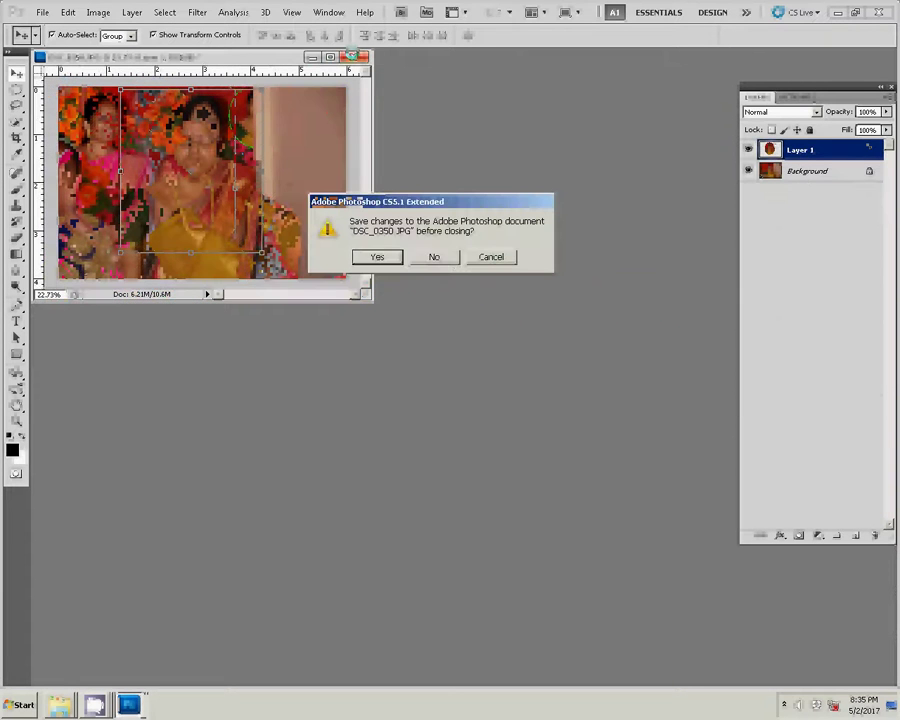
left_click(435, 257)
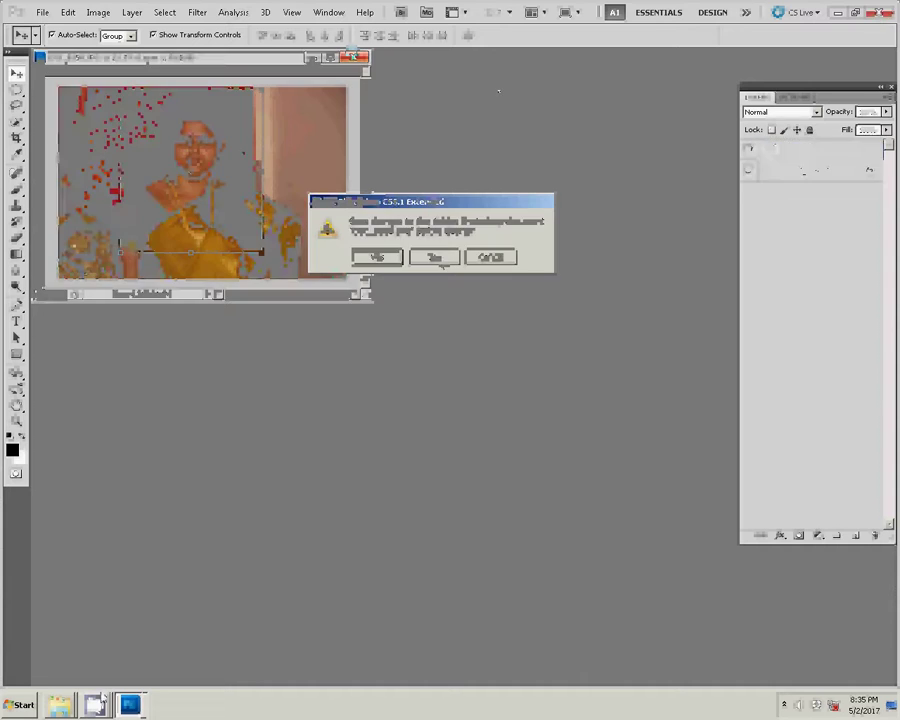